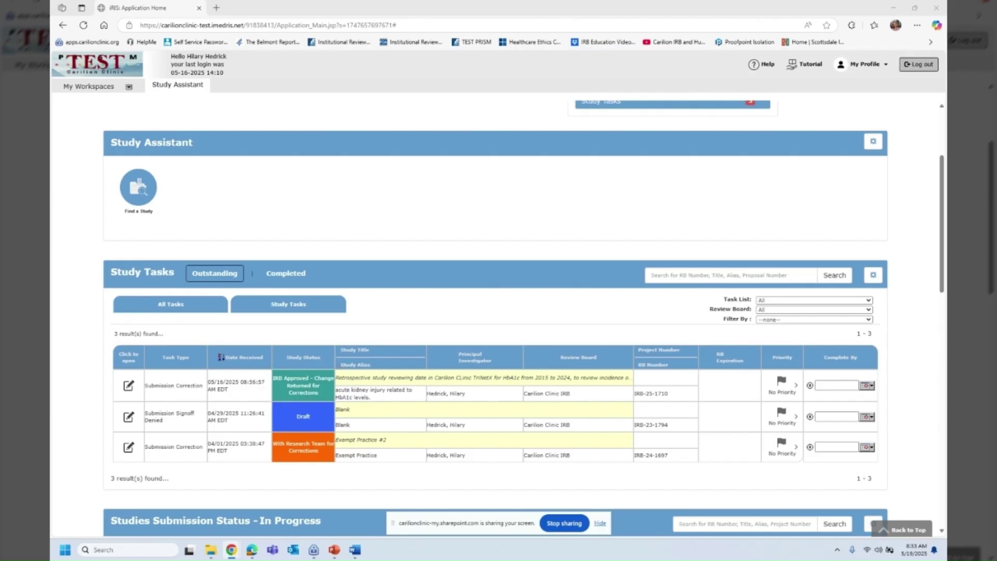
- Open the submission correction task for the acute kidney injury study from the outstanding study tasks
scroll(495, 311, down, 3)
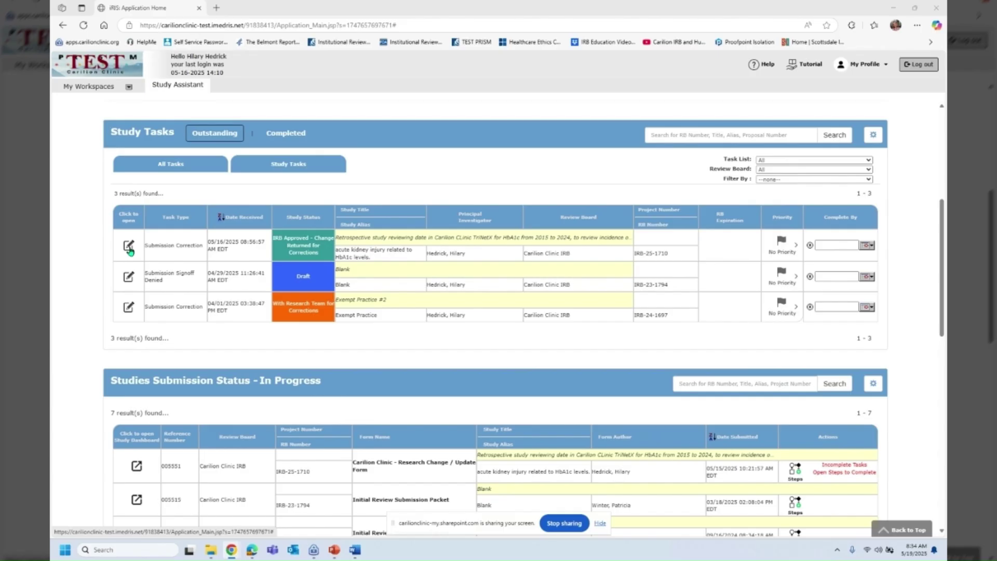
click(129, 246)
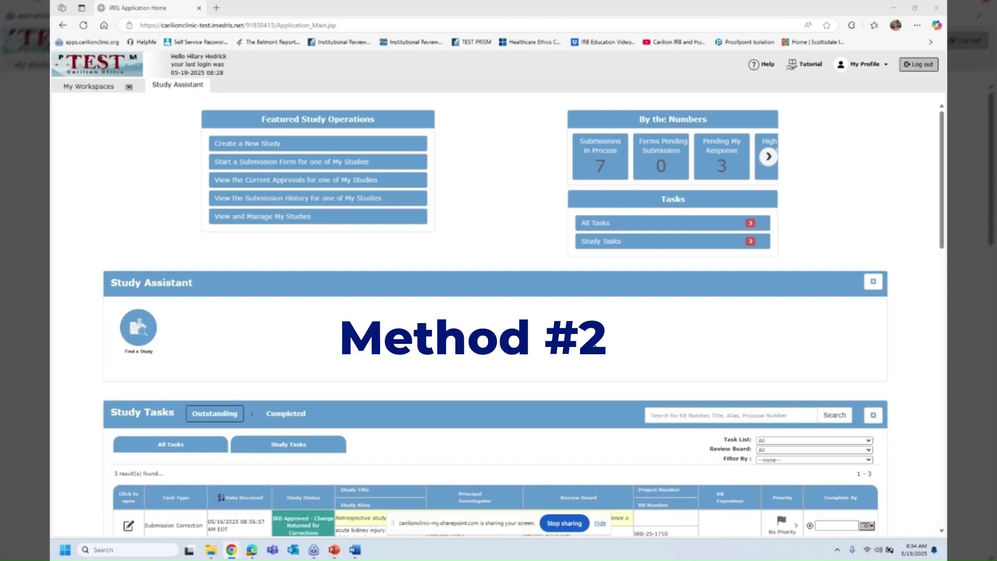
- Open the dashboard of the acute kidney injury study from the All Studies list
scroll(495, 317, down, 6)
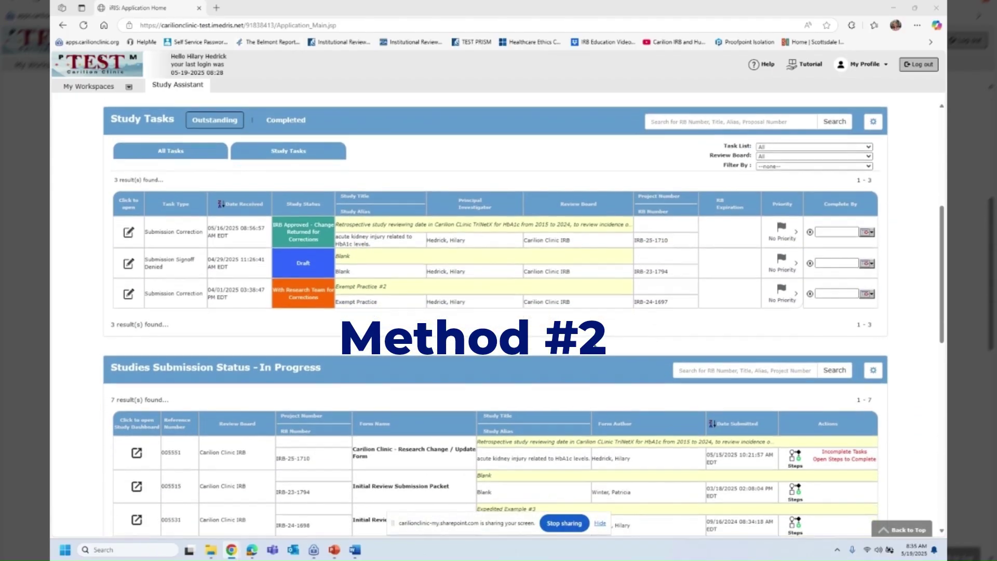
scroll(596, 348, down, 11)
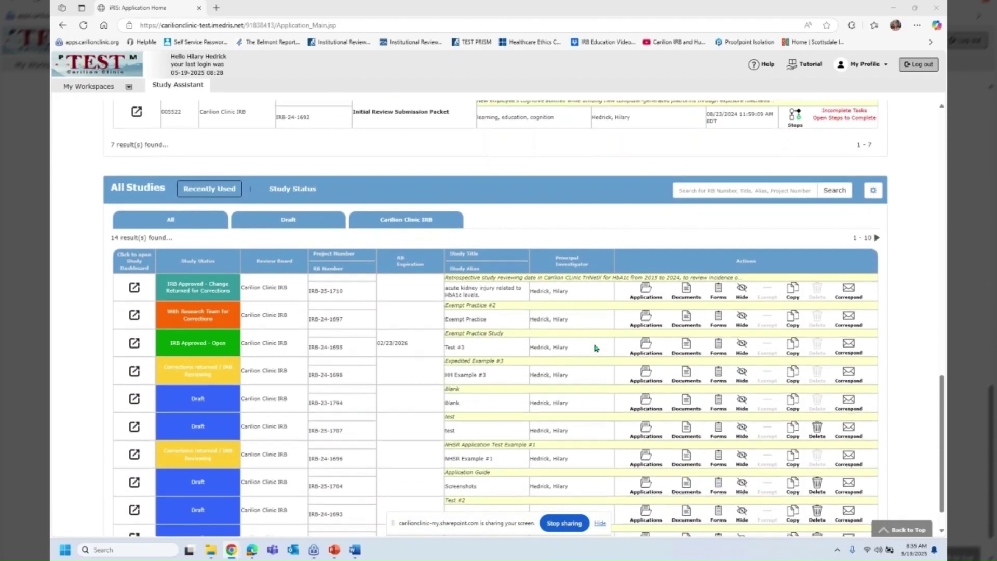
scroll(596, 348, down, 1)
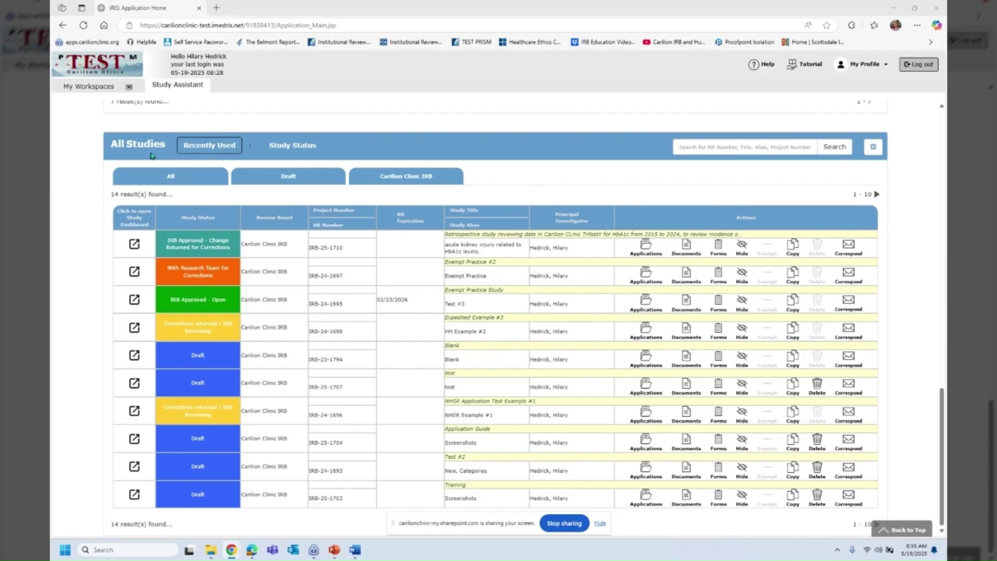
click(134, 244)
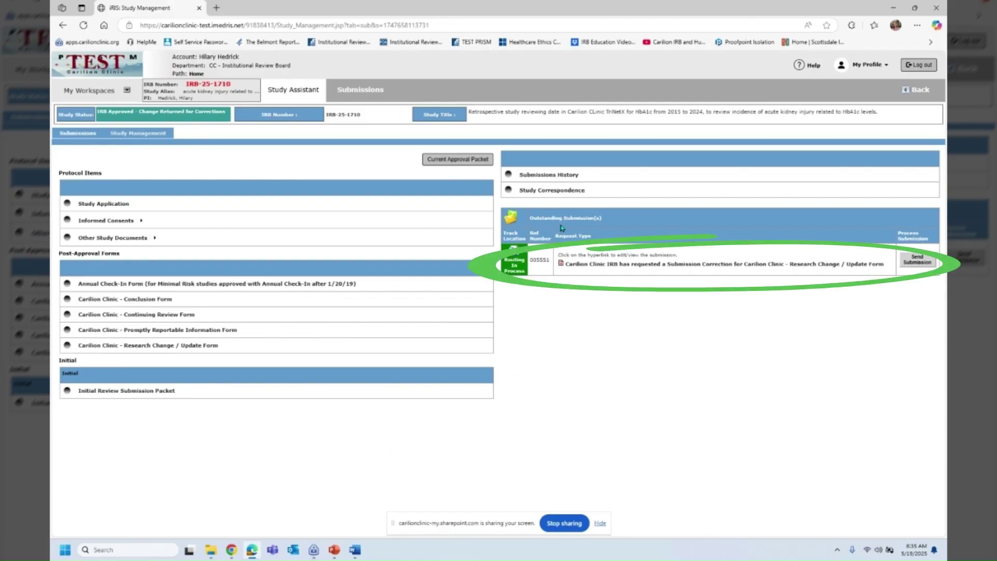
- Open the IRB's submission correction request for the Research Change / Update Form and continue to Requested Revisions and Comments
click(595, 265)
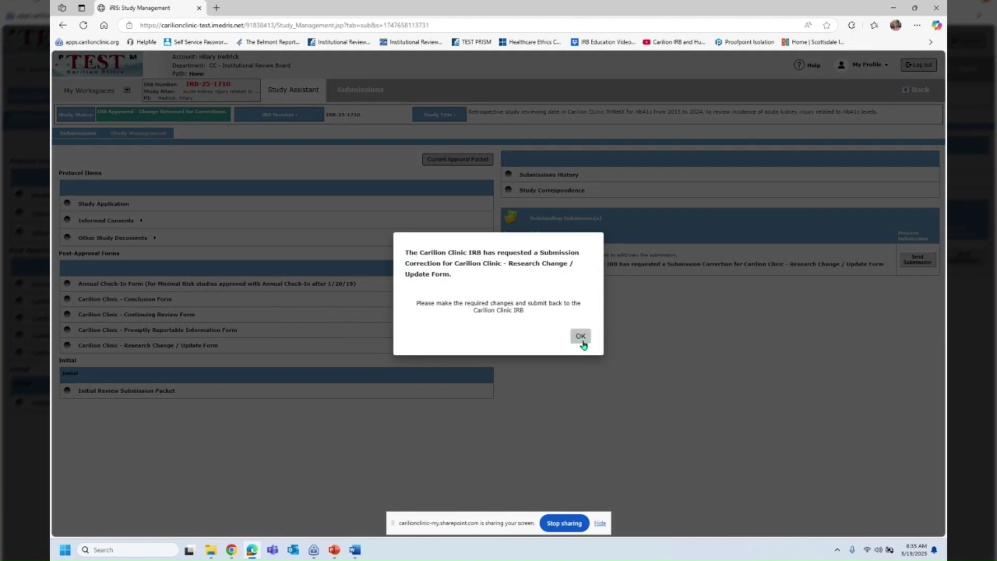
click(580, 336)
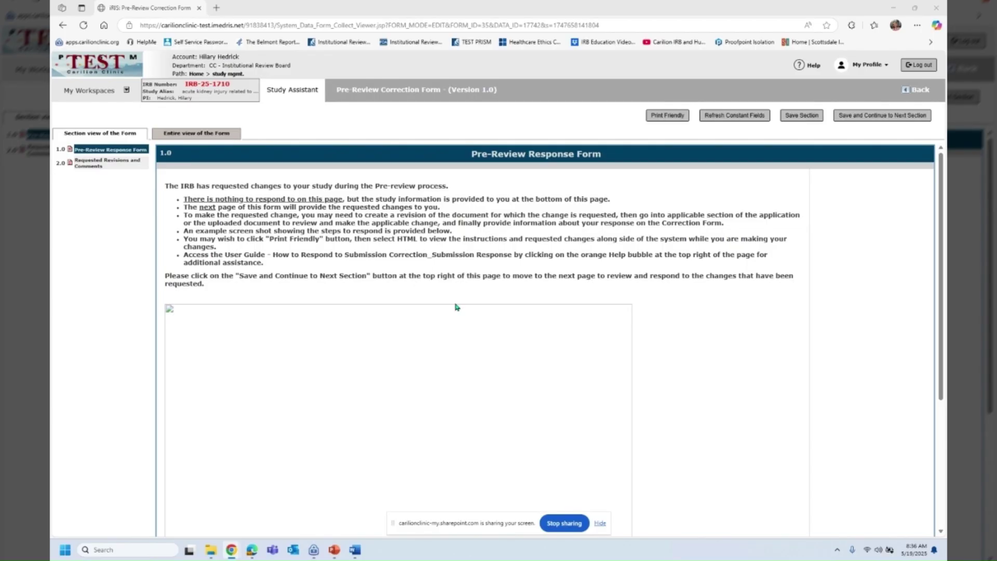
click(885, 116)
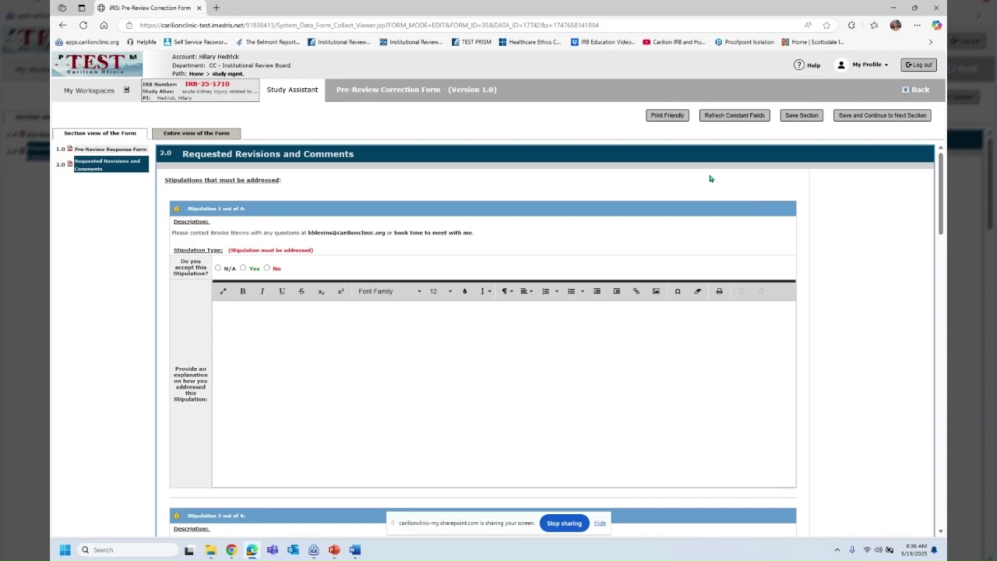
- Generate the print-friendly PDF of the Pre-Review Correction Form and read through all stipulations that must be addressed
click(658, 121)
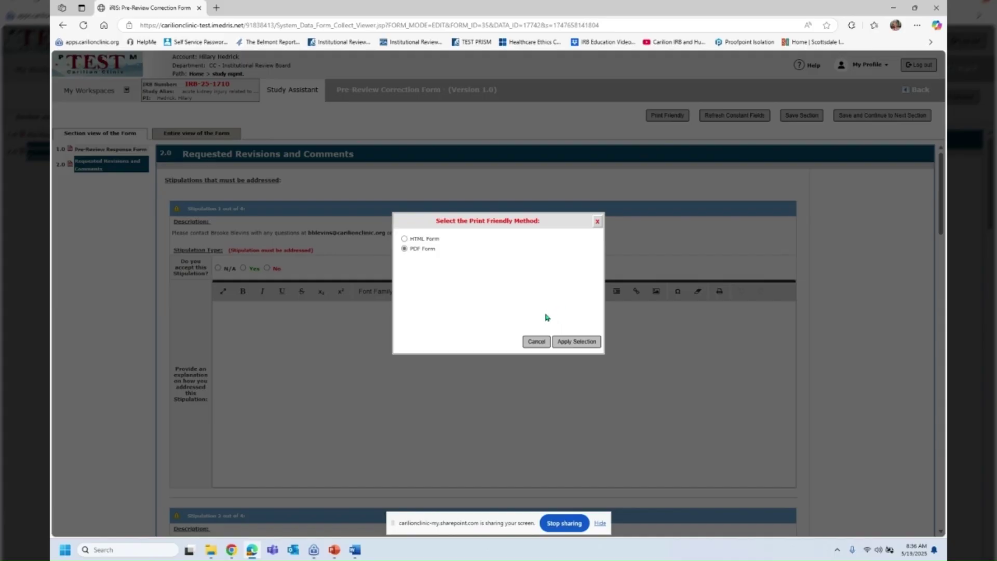
click(575, 342)
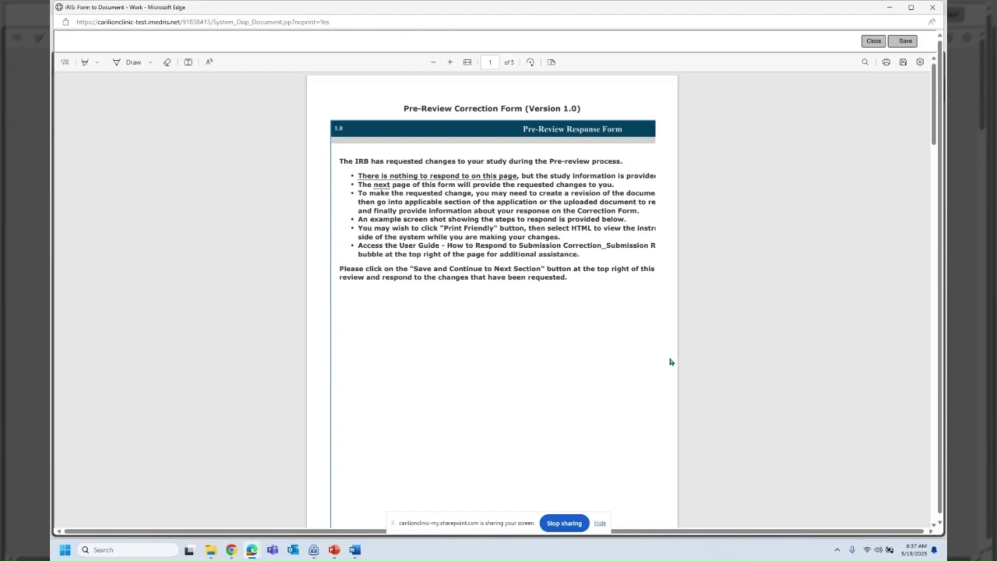
scroll(523, 307, down, 1)
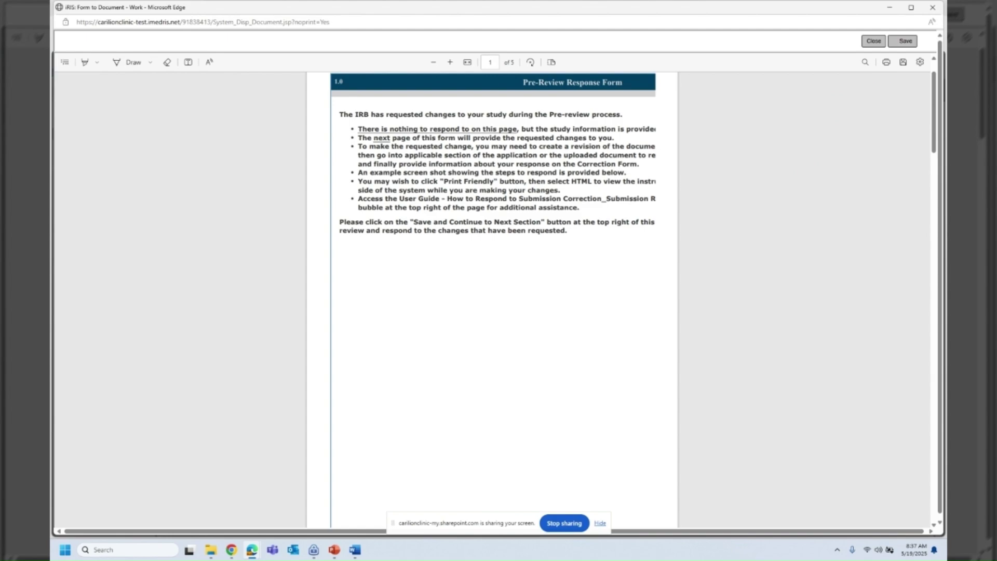
scroll(695, 313, down, 8)
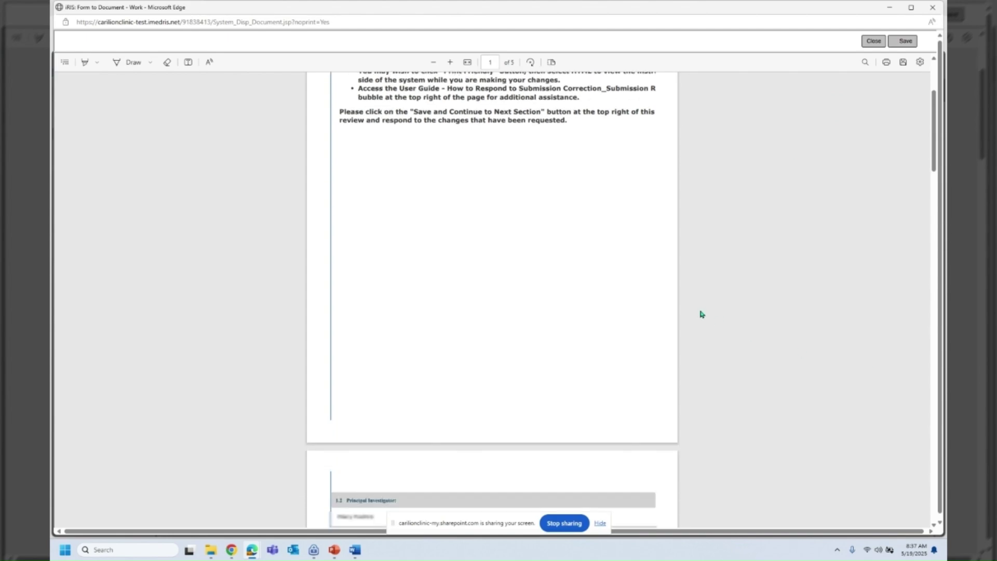
scroll(712, 316, down, 8)
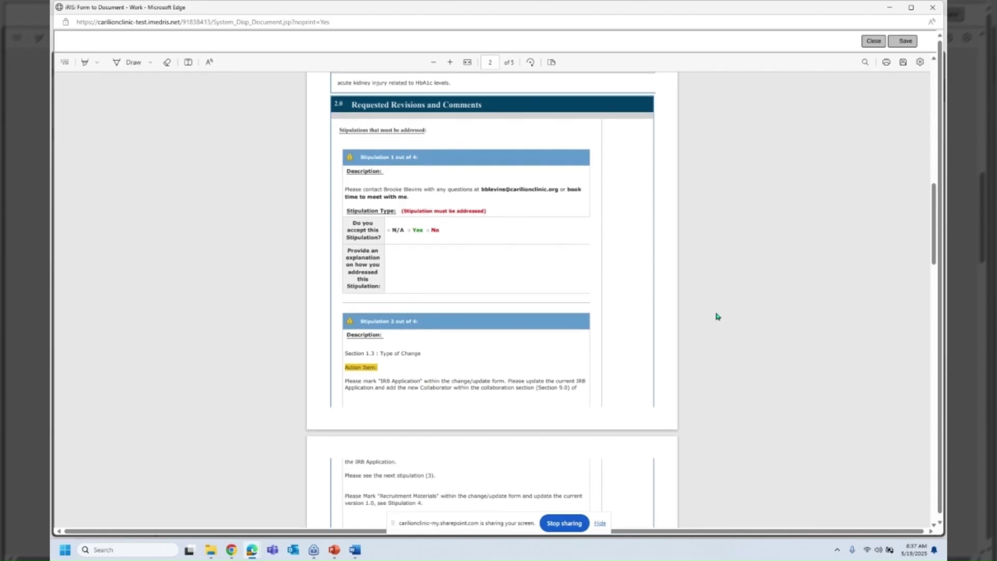
scroll(717, 316, down, 8)
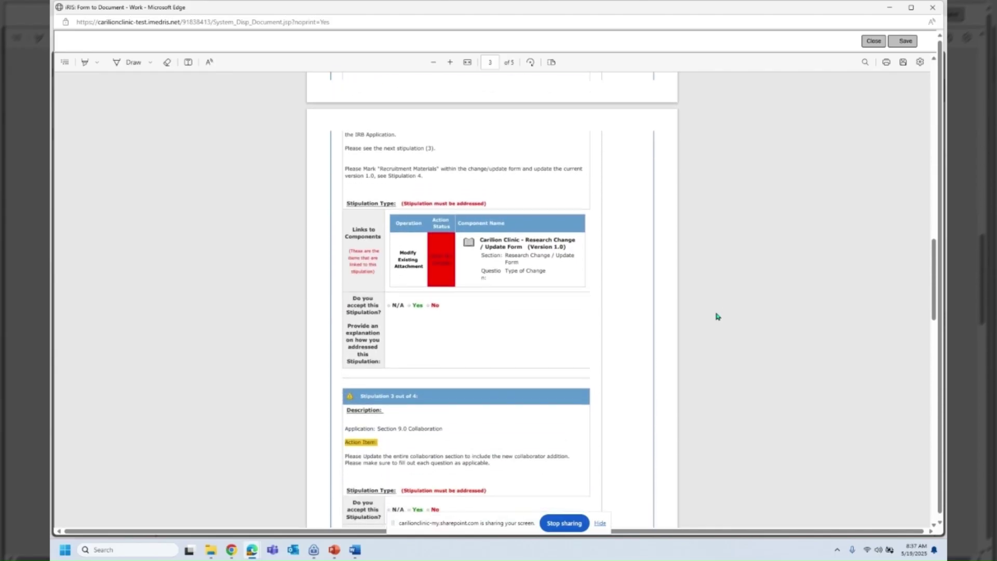
scroll(717, 316, down, 8)
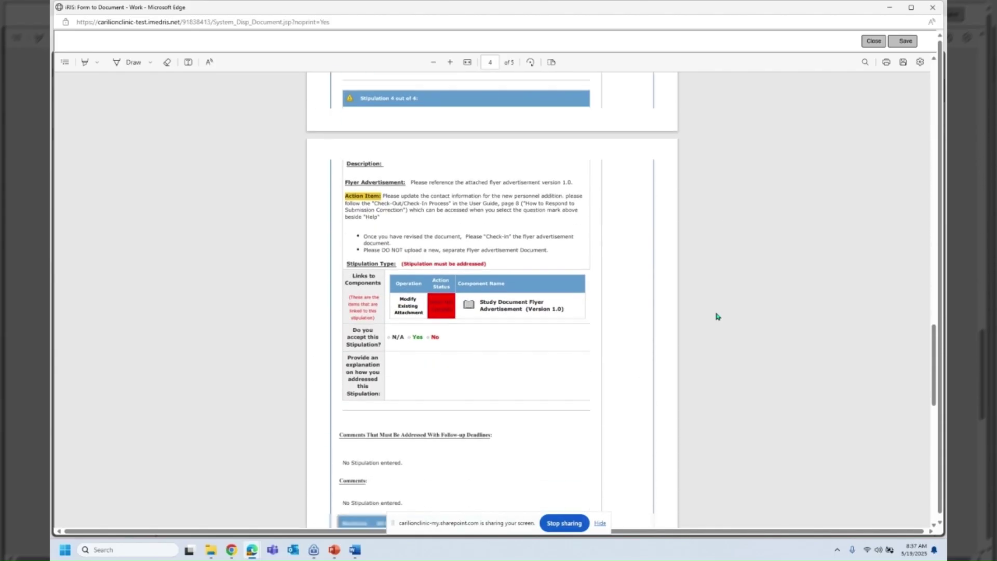
scroll(717, 316, down, 6)
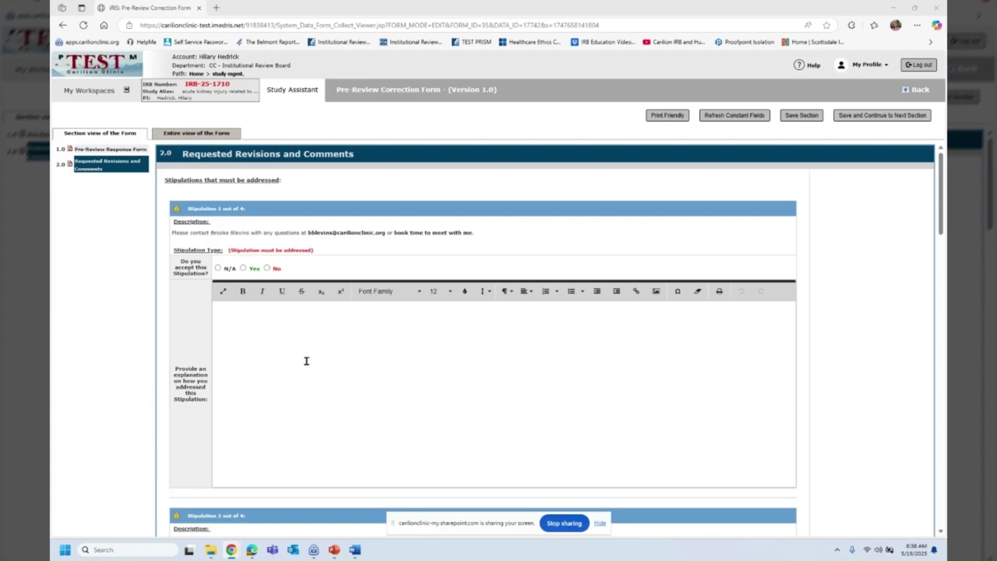
- Create a revision of the Research Change / Update Form linked to Stipulation 2
scroll(306, 360, down, 3)
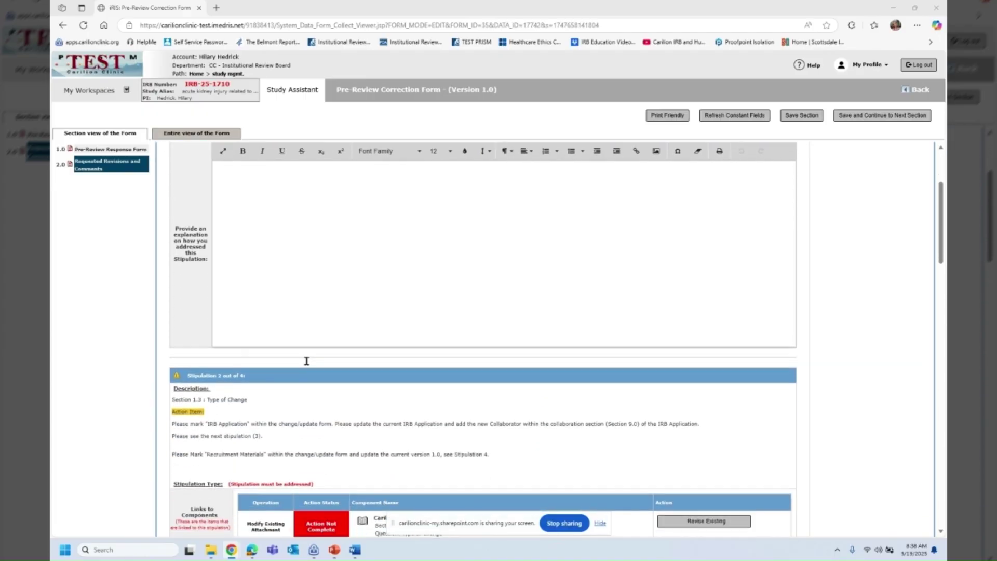
scroll(306, 361, down, 3)
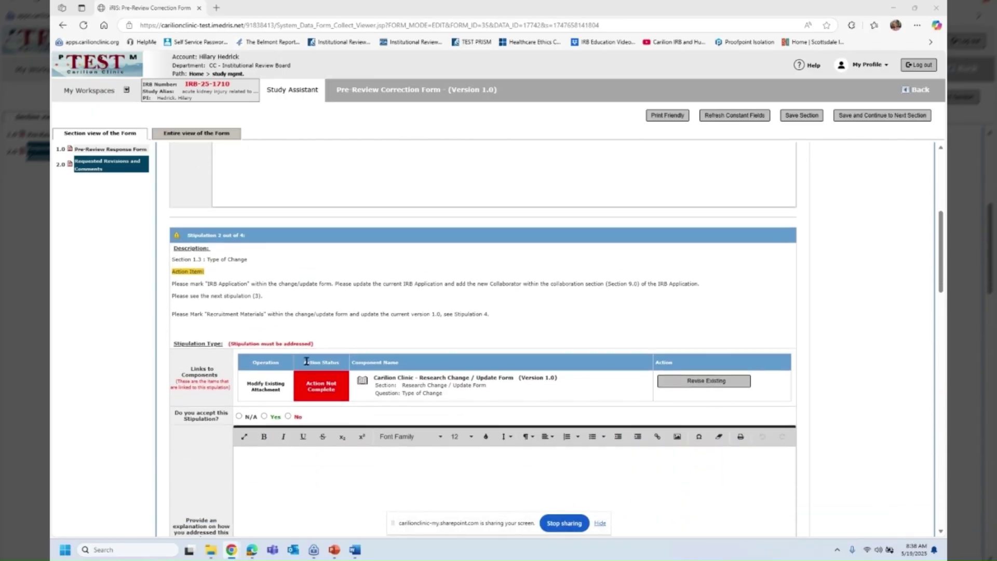
scroll(306, 361, down, 1)
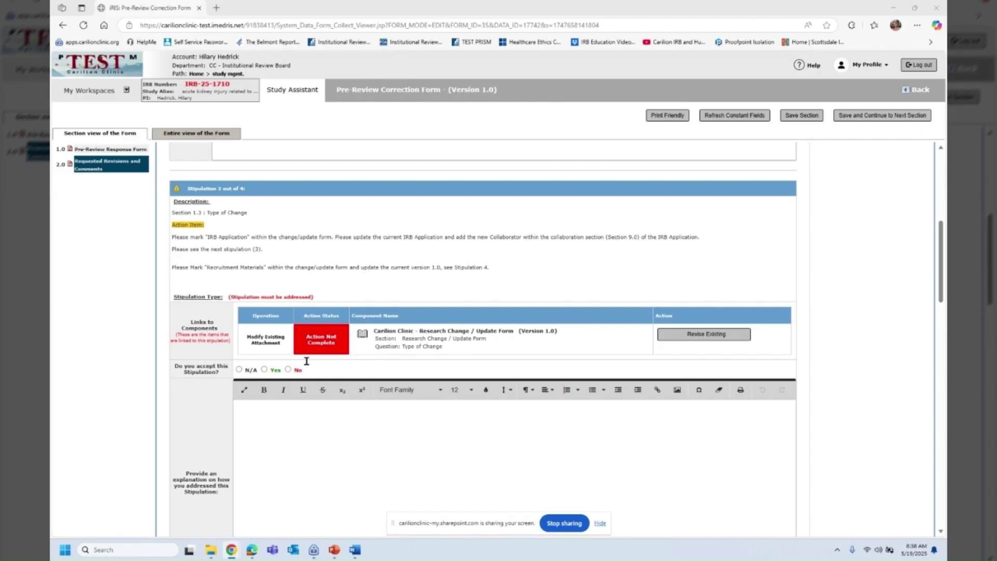
scroll(306, 360, down, 2)
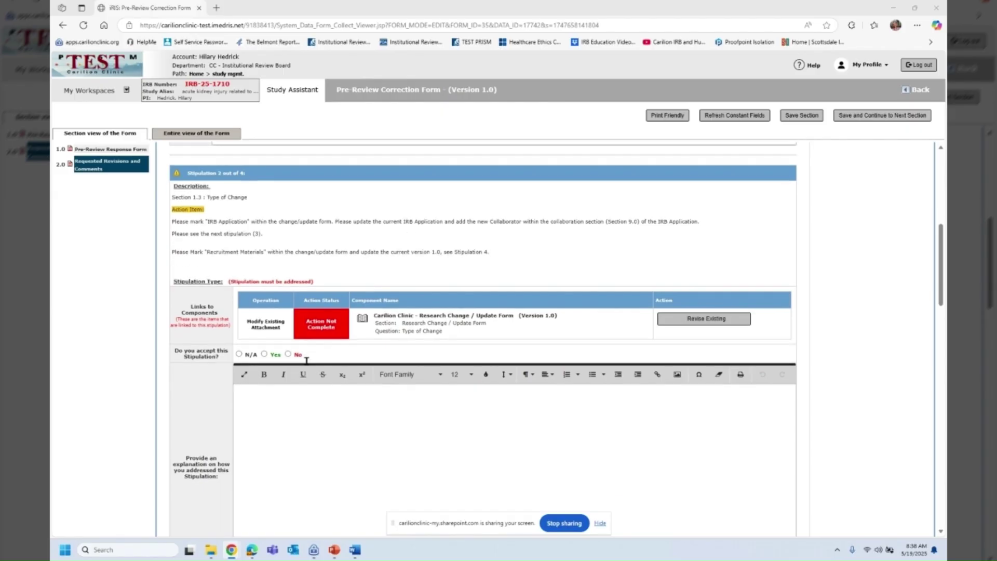
scroll(306, 358, up, 1)
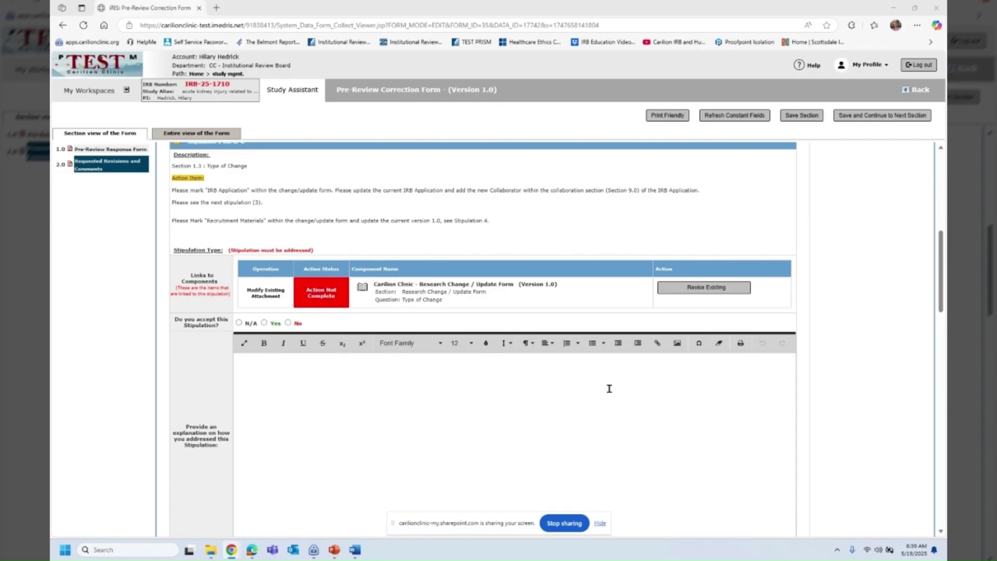
click(709, 293)
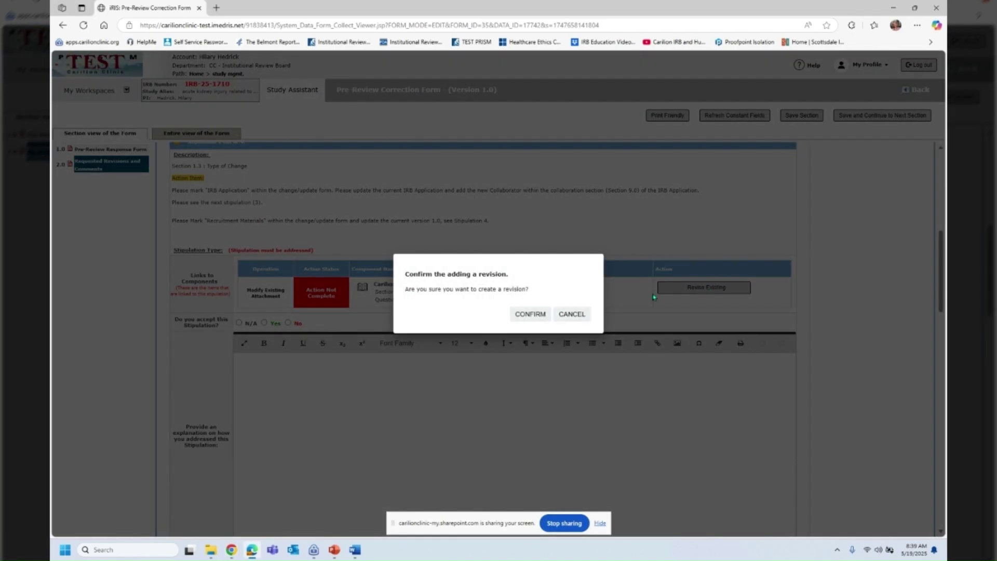
click(530, 314)
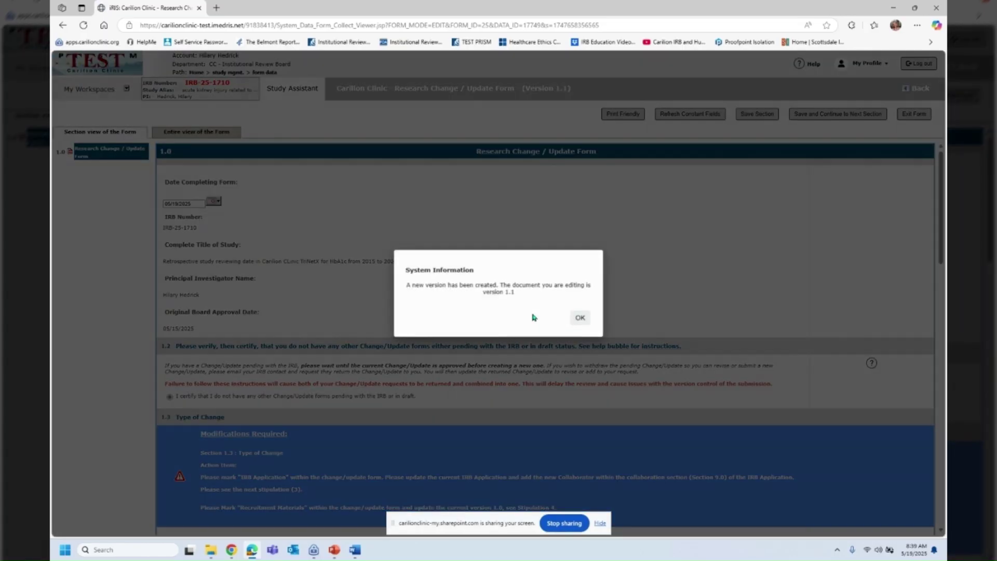
click(580, 325)
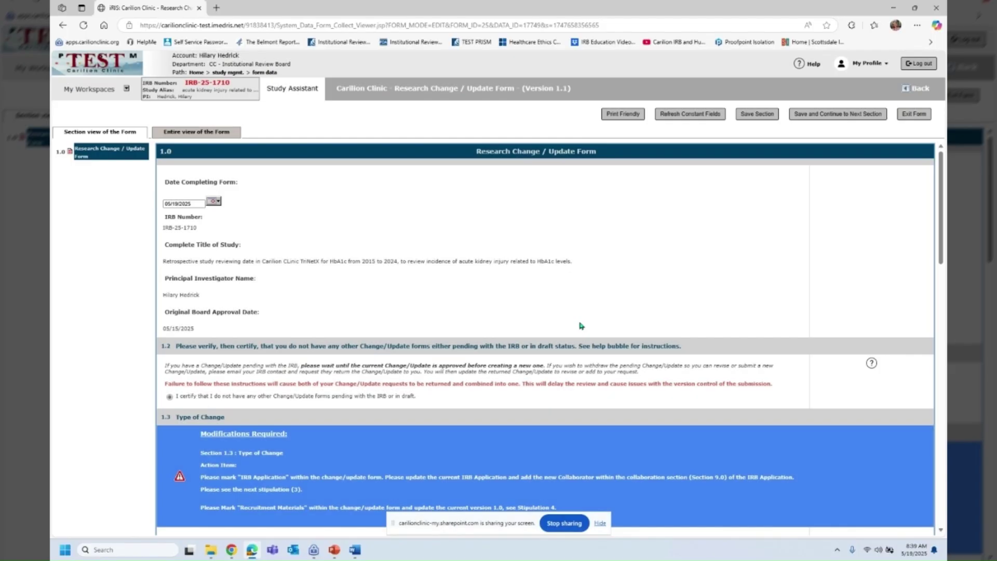
- In section 1.3 Type of Change, select IRB Application and clear Other Change or Submittal
scroll(608, 300, down, 1)
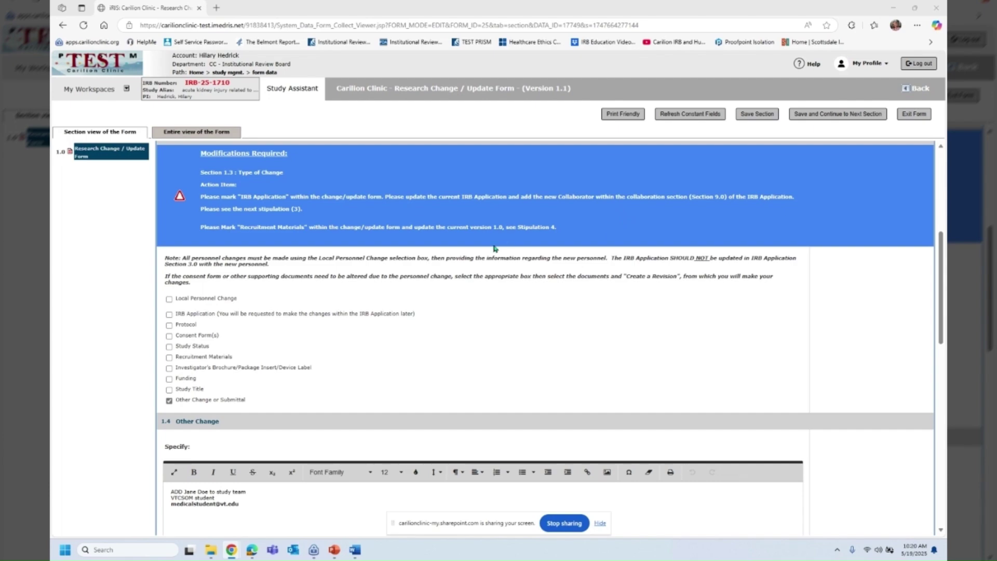
scroll(478, 290, down, 1)
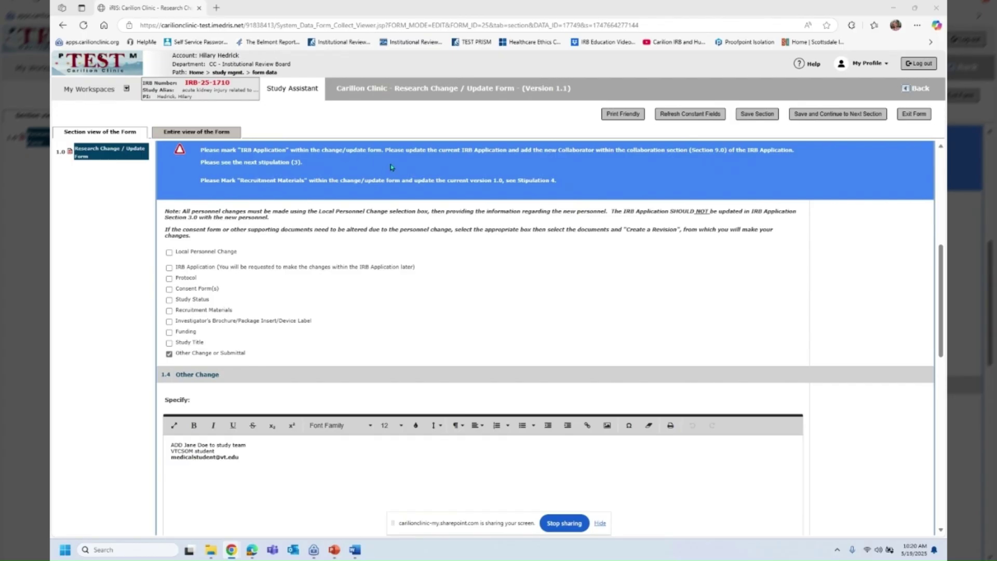
click(169, 268)
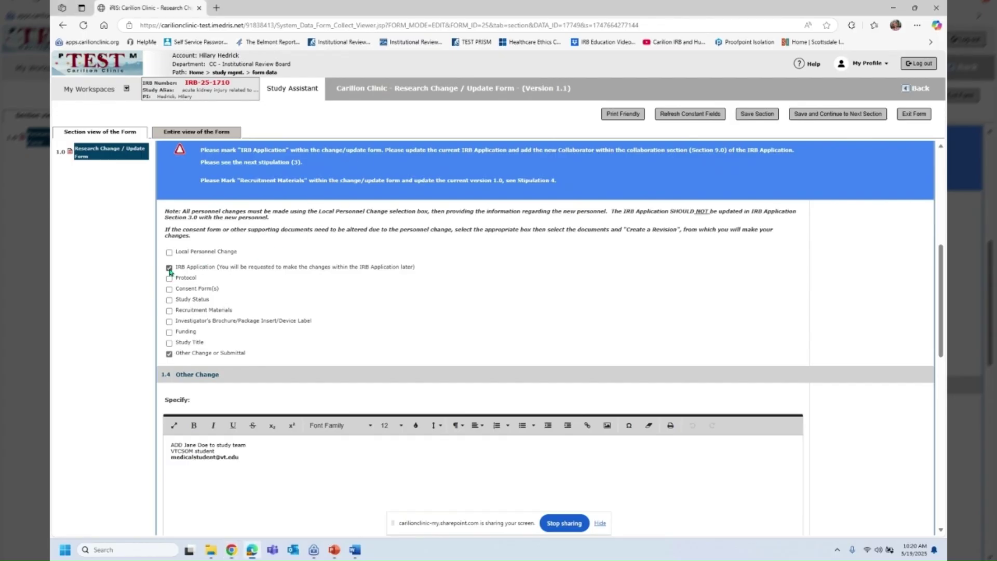
click(169, 354)
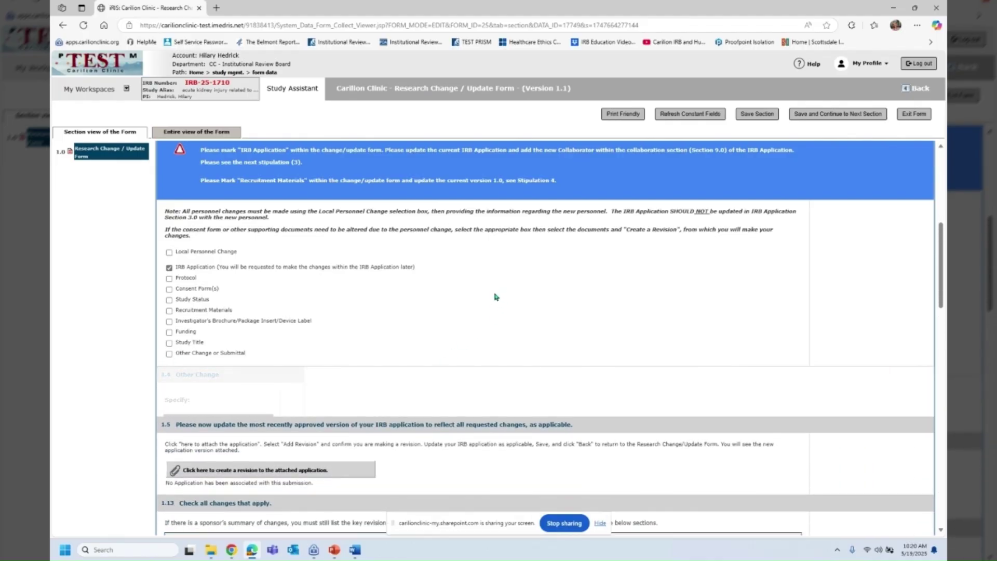
- In section 1.5, create a revision of the approved Carilion IRB Application (Version 1.0)
scroll(497, 294, down, 3)
scroll(495, 297, down, 1)
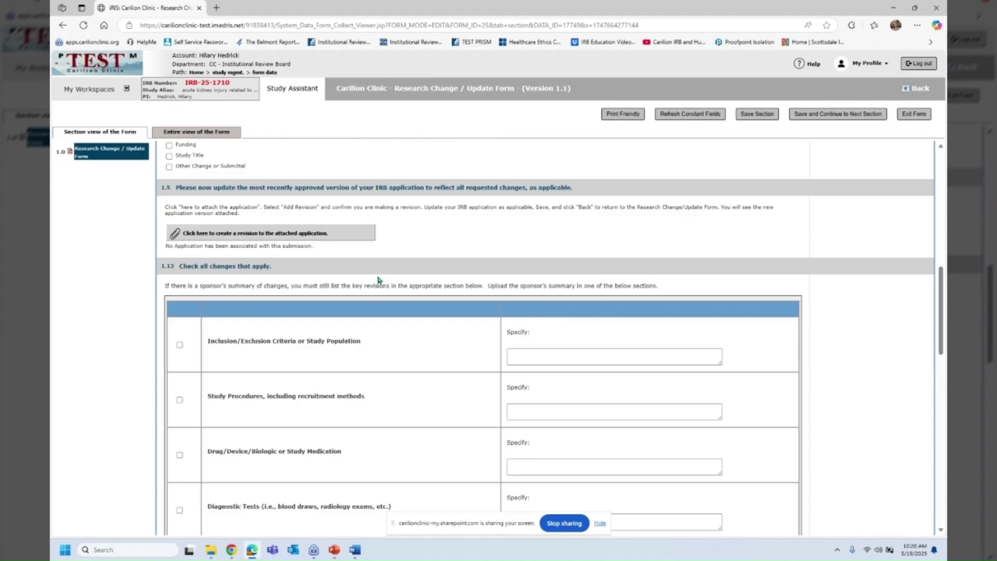
click(298, 238)
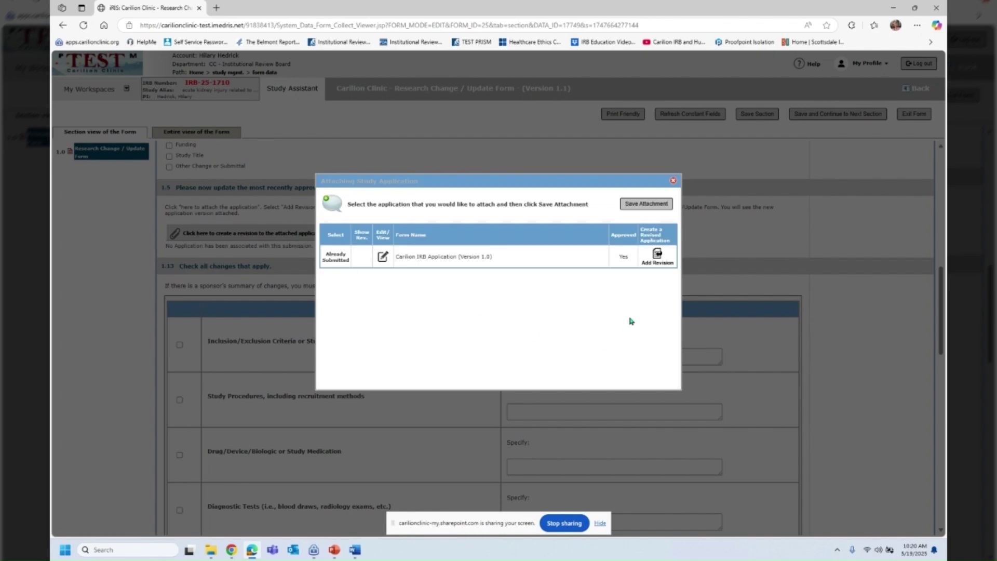
click(652, 266)
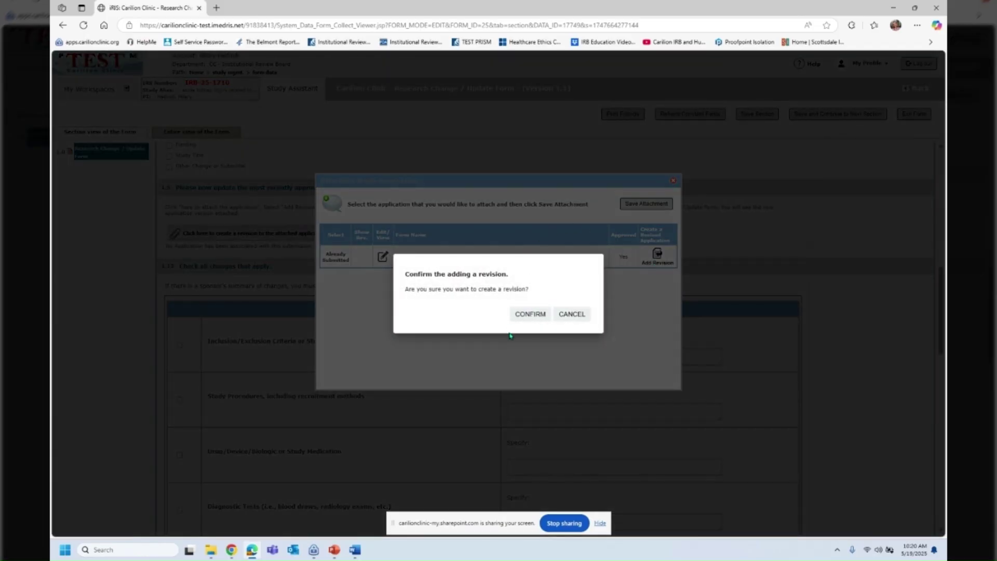
click(528, 314)
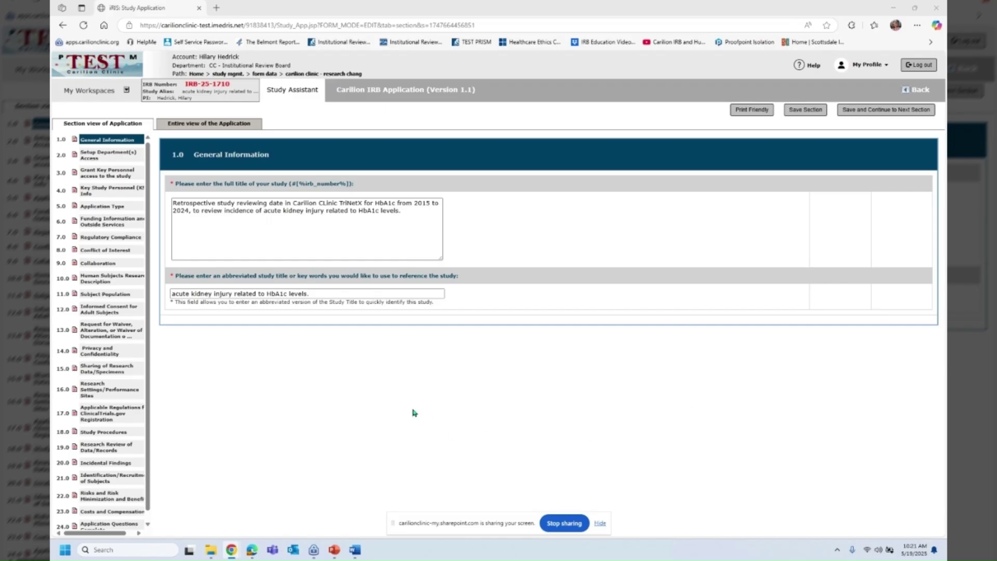
- Review all answers in section 9.0 Collaboration of the IRB Application revision, including the reliance, training and communication questions, and save the section
click(104, 266)
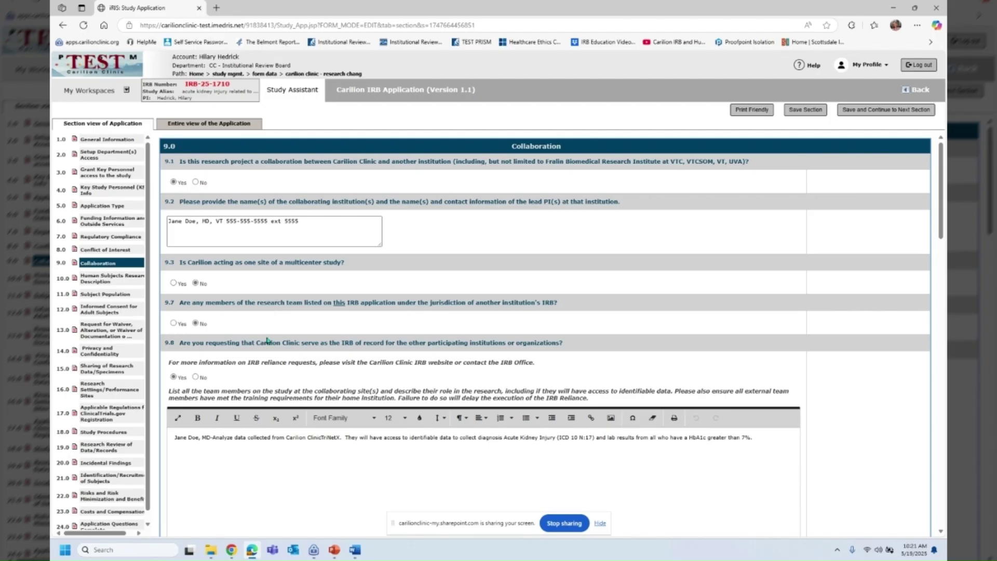
scroll(289, 376, down, 1)
scroll(301, 390, down, 5)
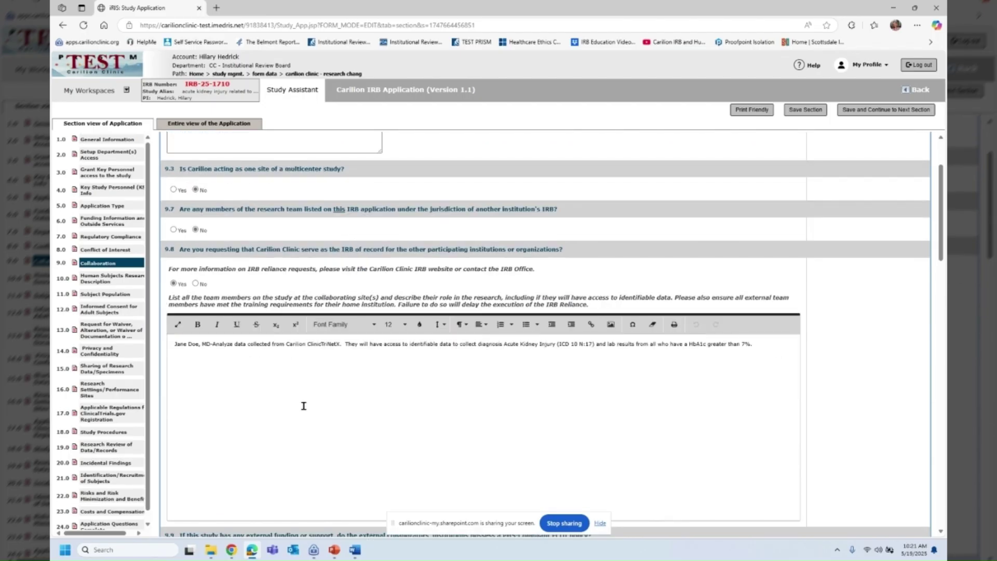
scroll(298, 340, down, 5)
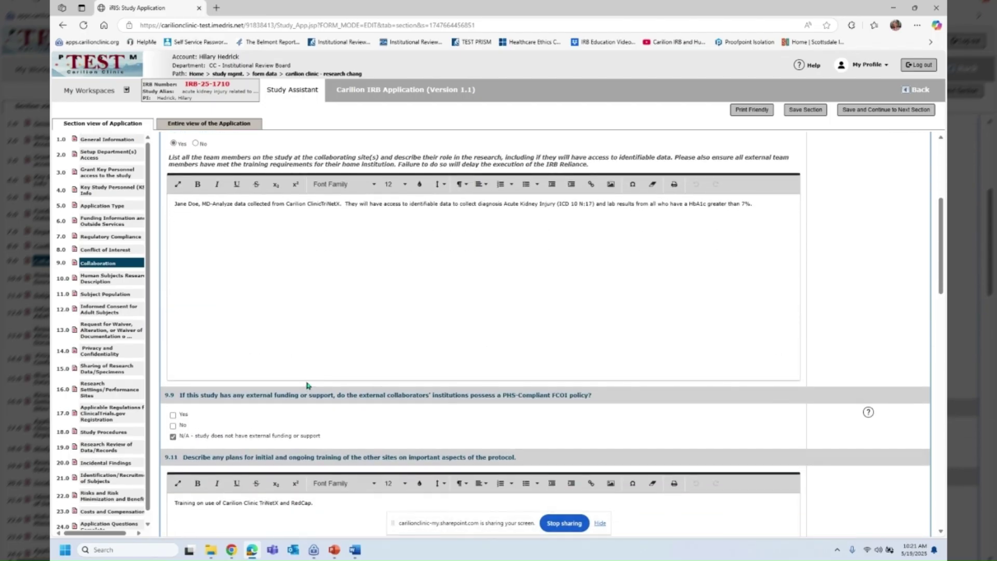
scroll(297, 340, down, 8)
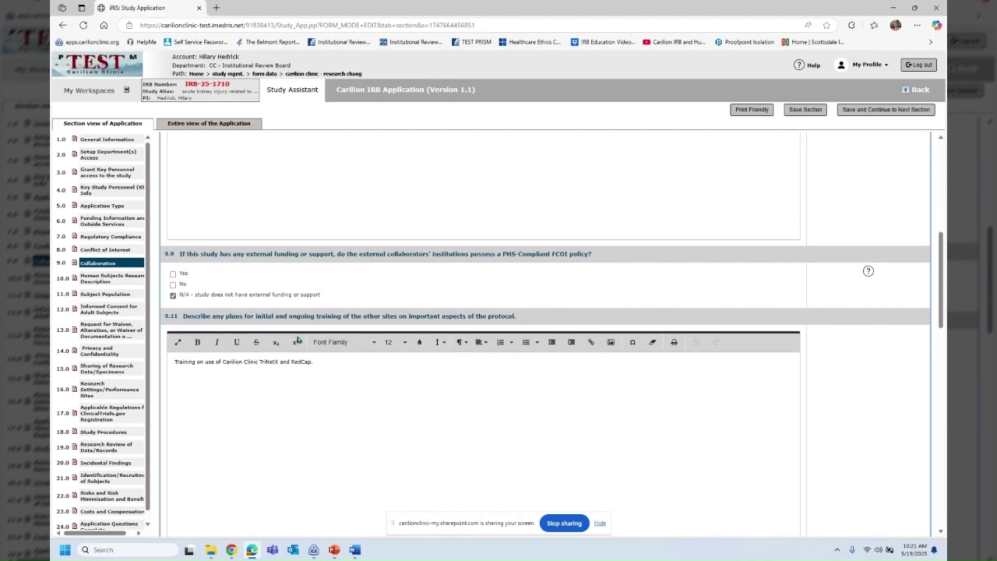
scroll(297, 335, down, 2)
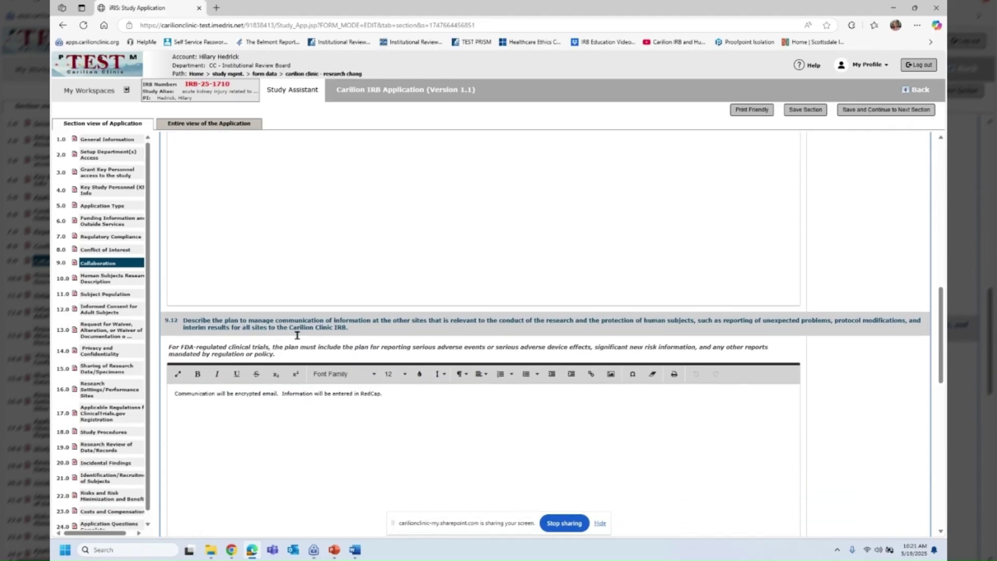
click(887, 115)
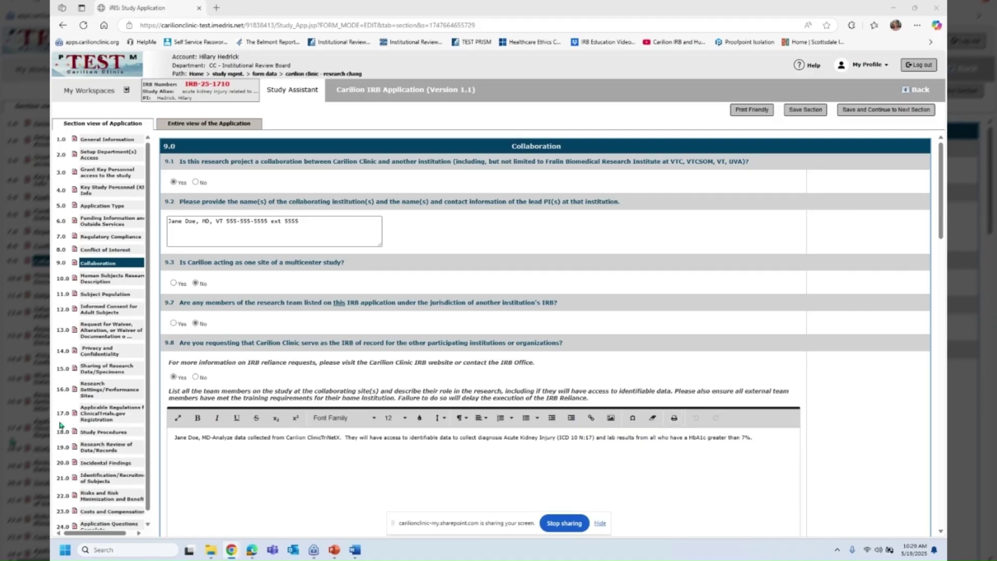
- Go to section 24.0 Application Questions Complete and save it to finish the IRB Application revision
scroll(104, 338, down, 1)
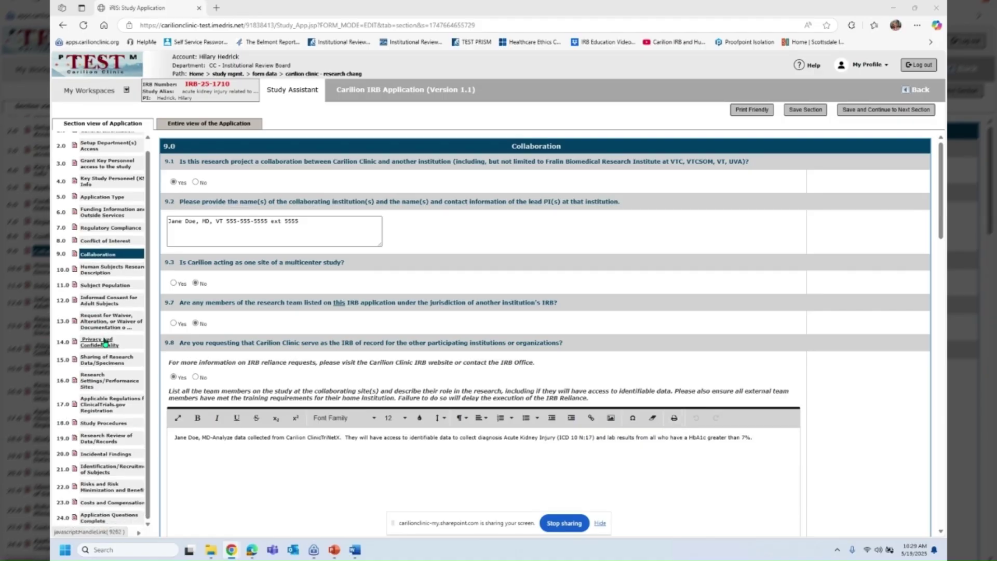
click(90, 519)
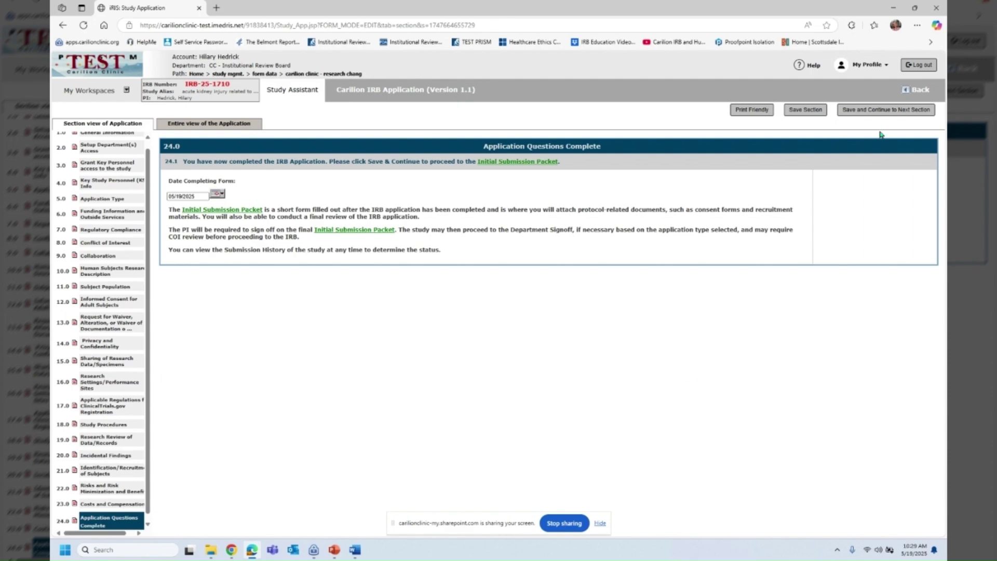
click(884, 111)
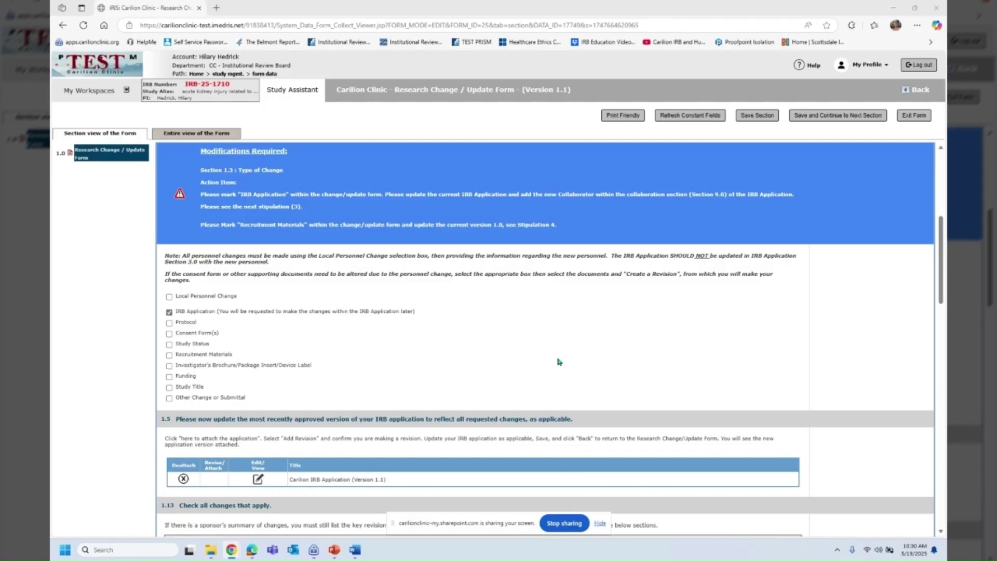
- Review the remaining answers of the Research Change / Update Form through section 1.15, save the completed form and exit it
scroll(569, 346, down, 3)
scroll(567, 334, down, 1)
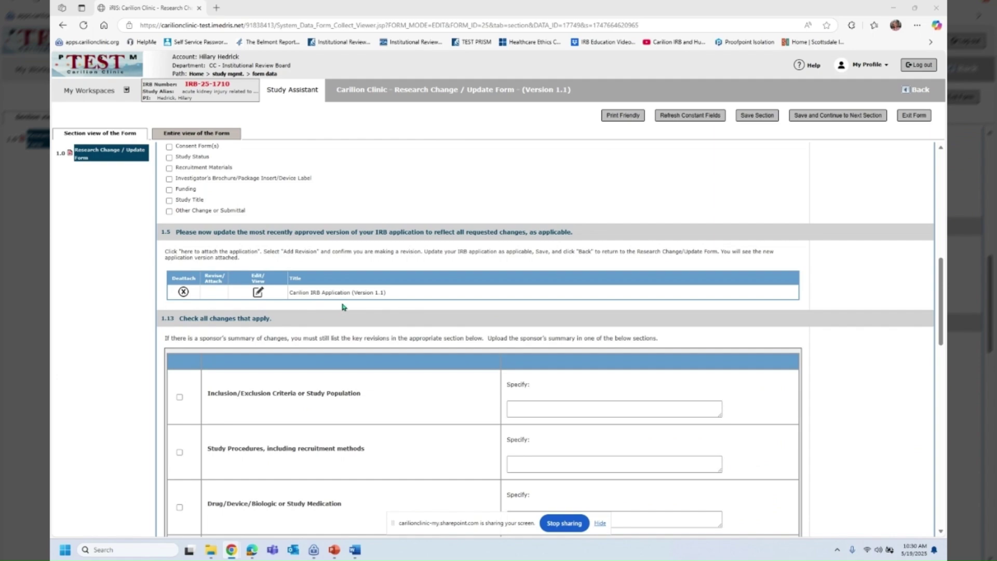
scroll(343, 307, down, 7)
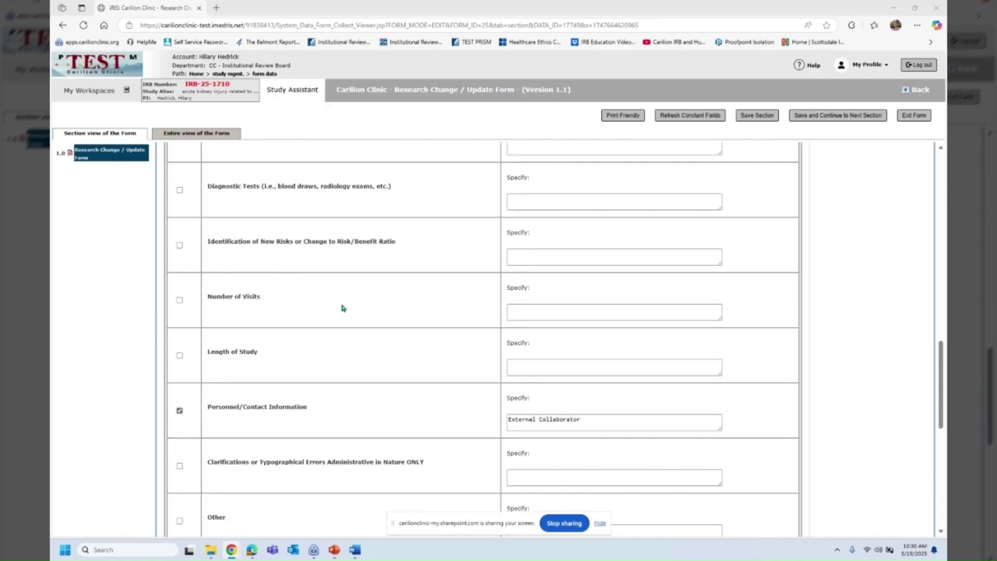
scroll(343, 307, down, 3)
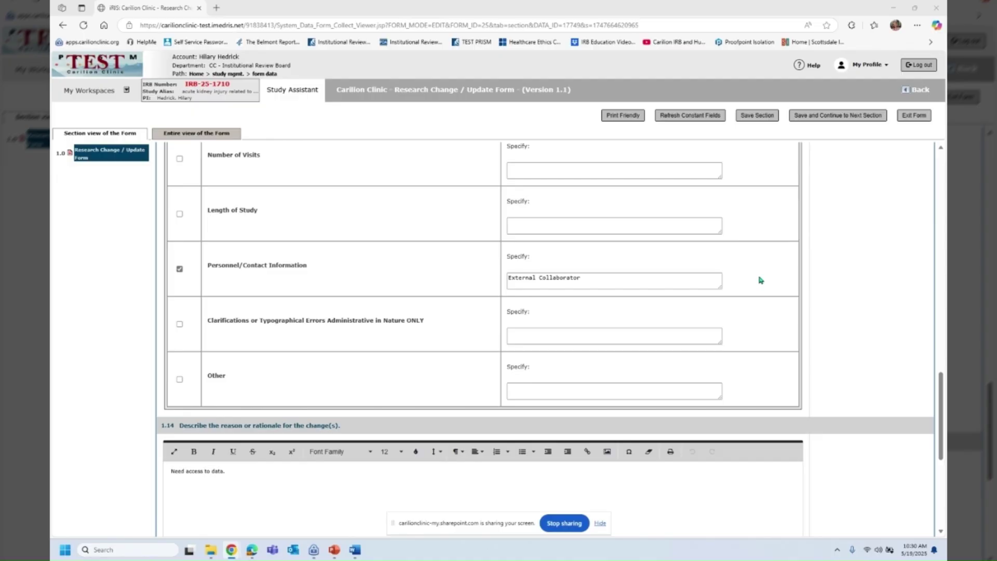
scroll(759, 279, down, 6)
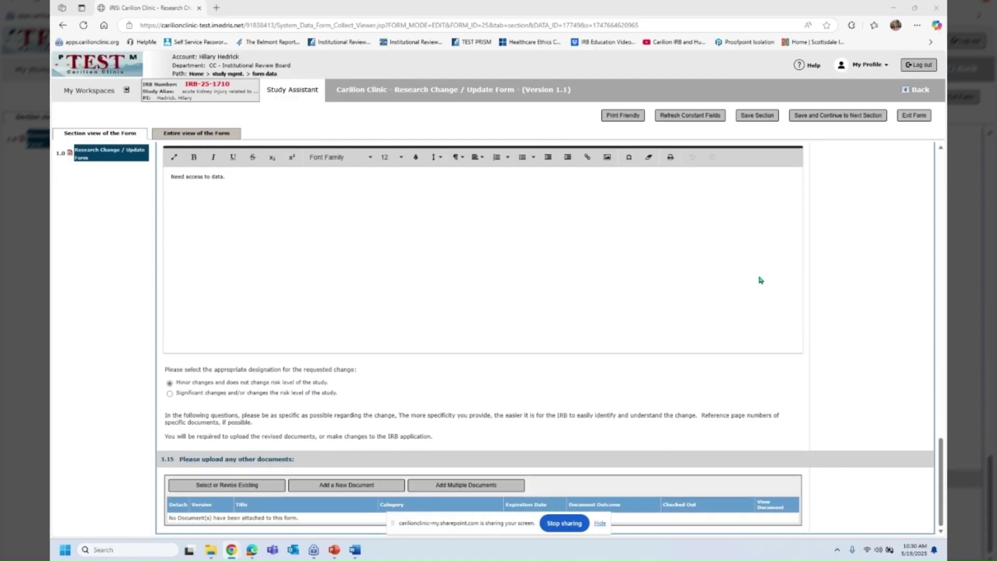
scroll(633, 318, up, 1)
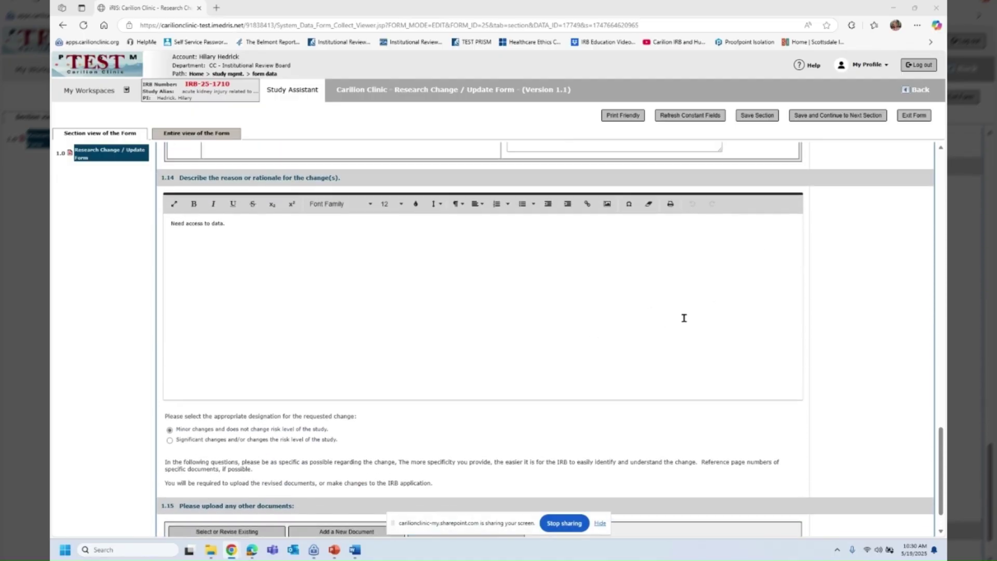
click(834, 123)
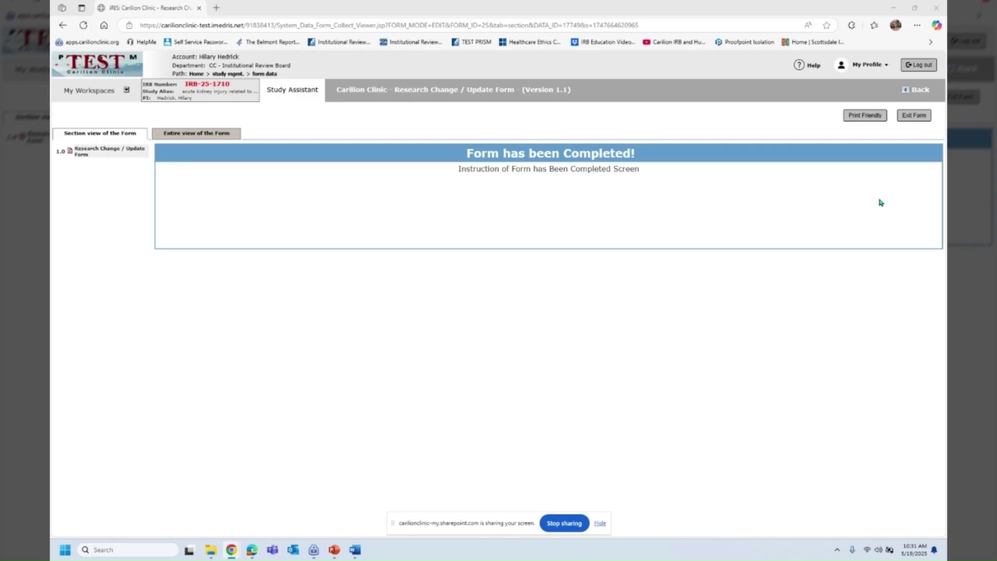
click(908, 116)
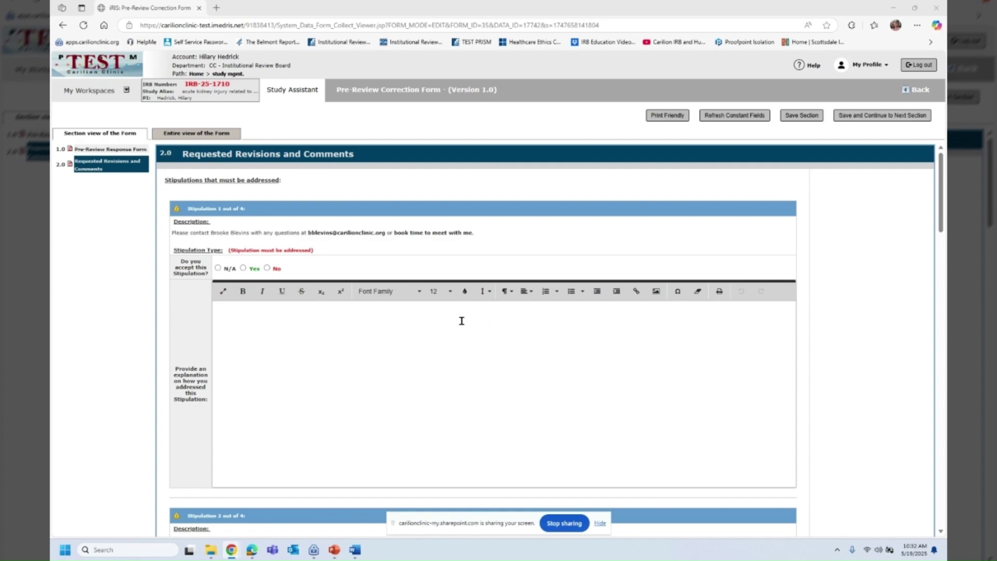
- Accept Stipulation 1 with Yes and enter "OK" as its explanation
click(250, 268)
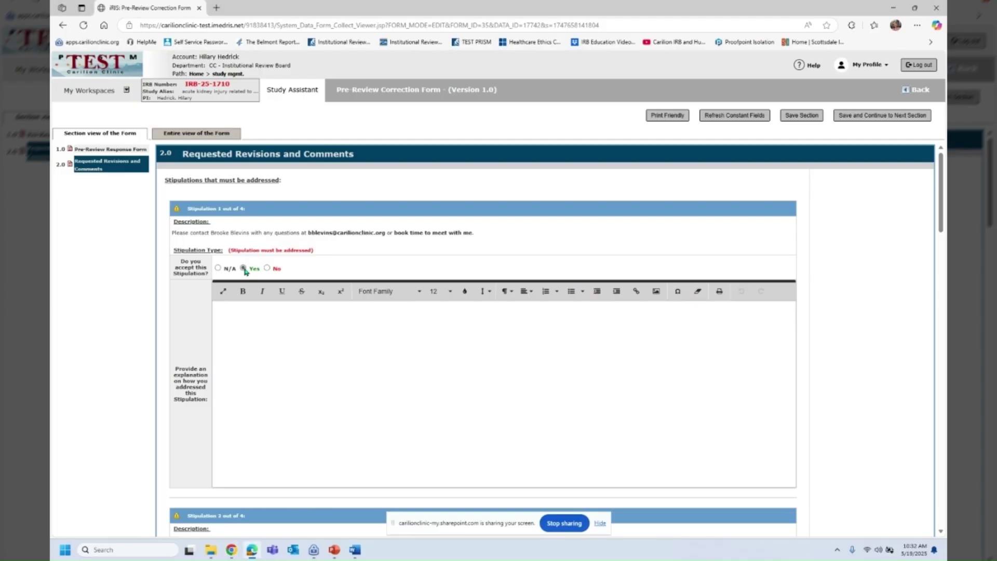
click(286, 338)
click(335, 394)
text(OK)
- For Stipulation 2, mark the linked form's action as complete, accept the stipulation with Yes and enter the explanation "Updated"
scroll(366, 391, down, 1)
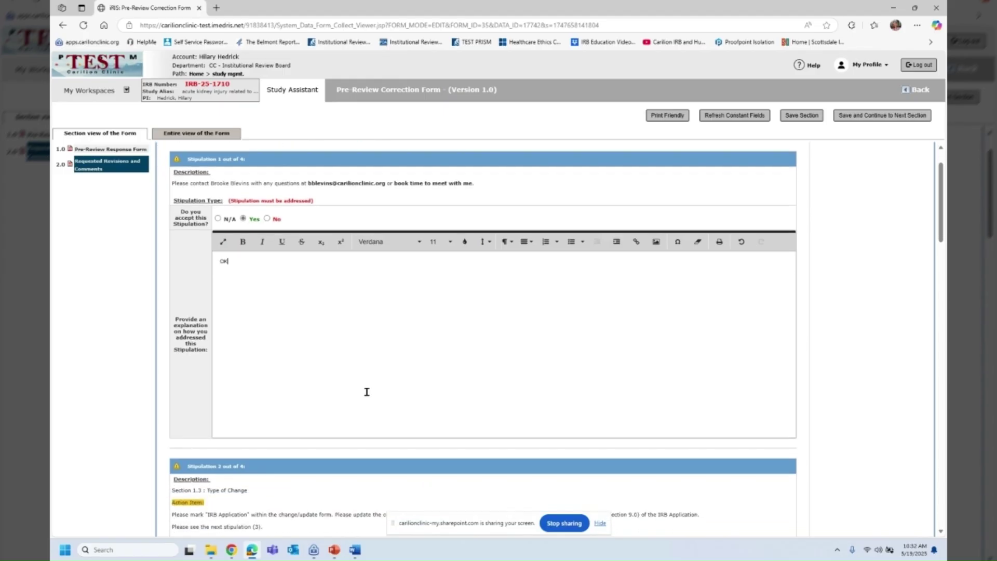
scroll(366, 391, down, 5)
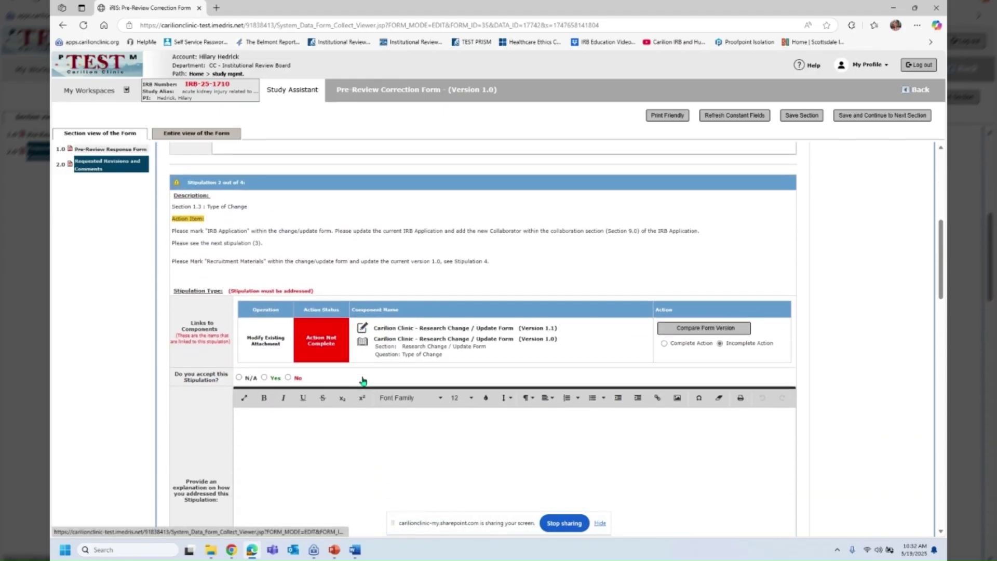
scroll(363, 382, down, 2)
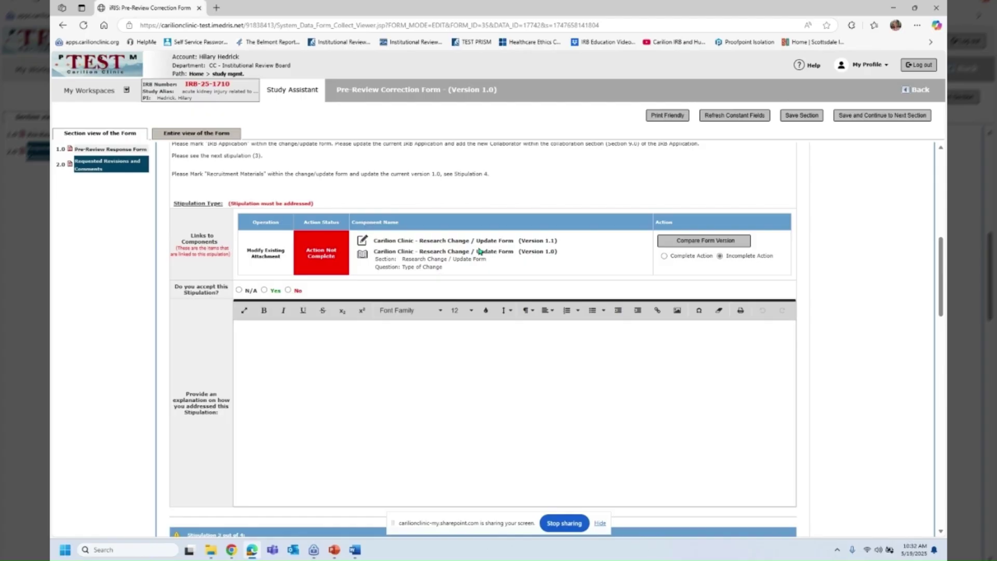
click(664, 256)
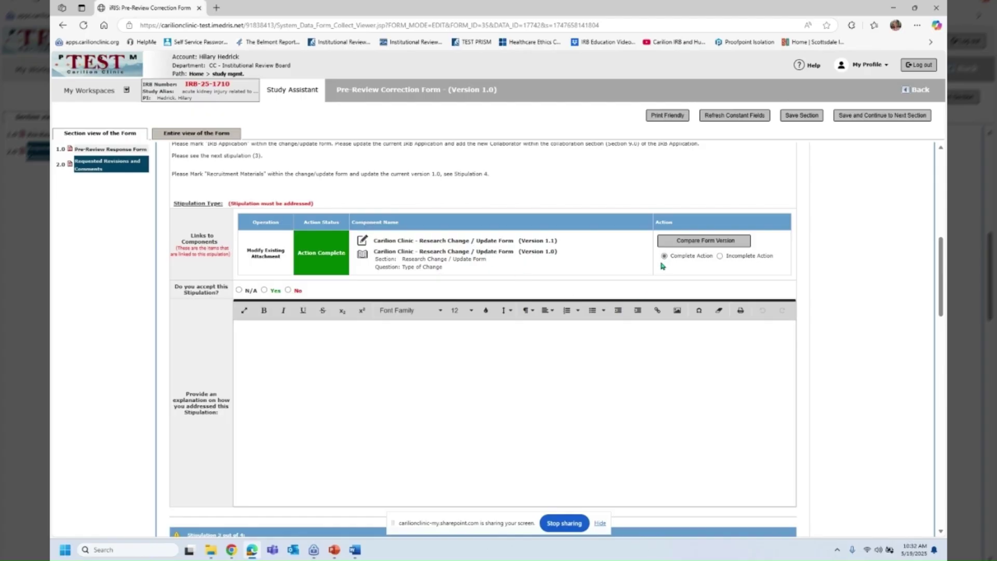
click(264, 292)
click(281, 342)
text(Updated)
- Accept Stipulation 3 on the Collaboration section with Yes and enter "OK" as its explanation
scroll(294, 348, down, 6)
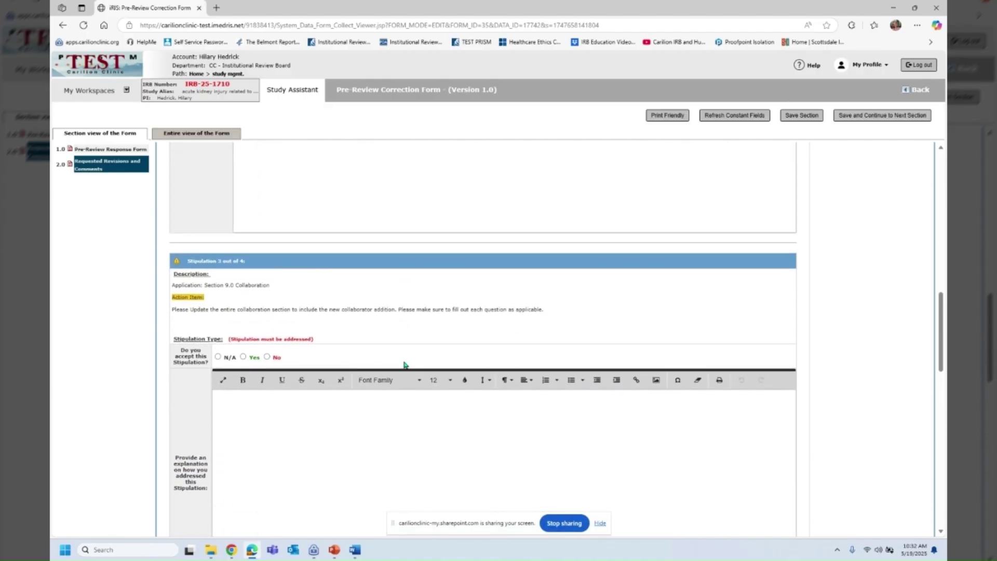
scroll(404, 363, down, 2)
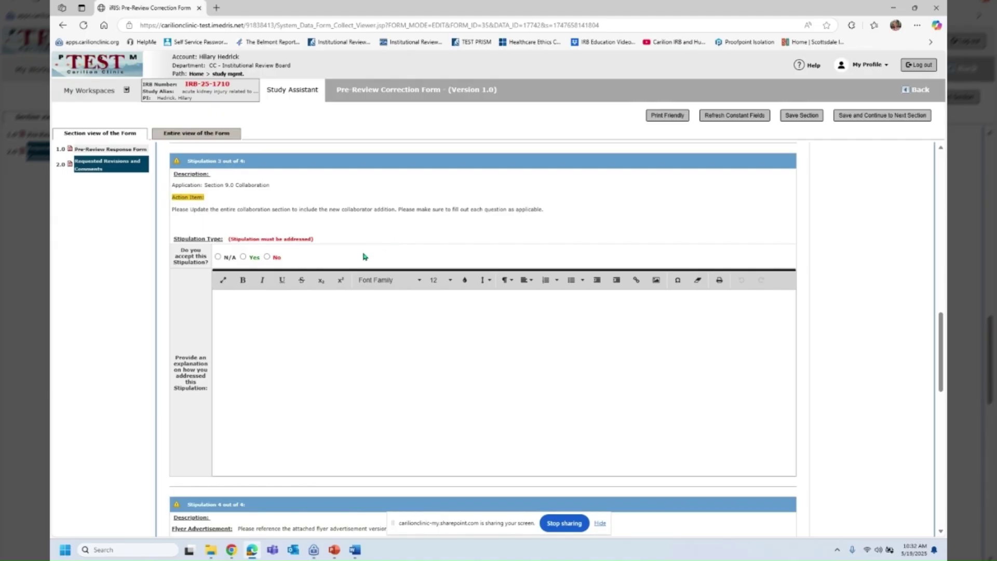
click(243, 257)
click(280, 315)
text(OK)
- Create a revision of the Flyer Advertisement (Version 1.0) linked to Stipulation 4 and check the document out for editing
scroll(281, 317, down, 3)
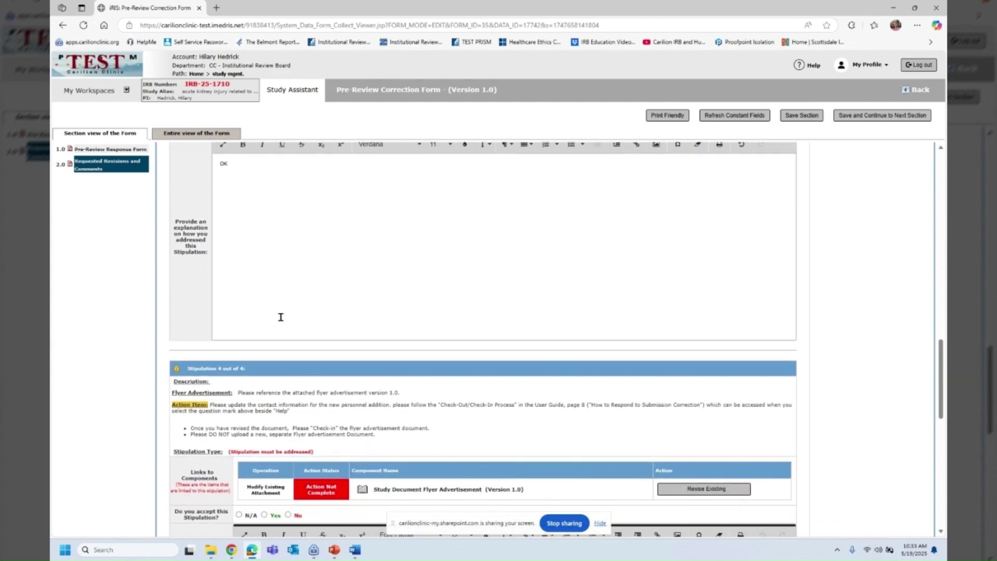
scroll(281, 317, down, 3)
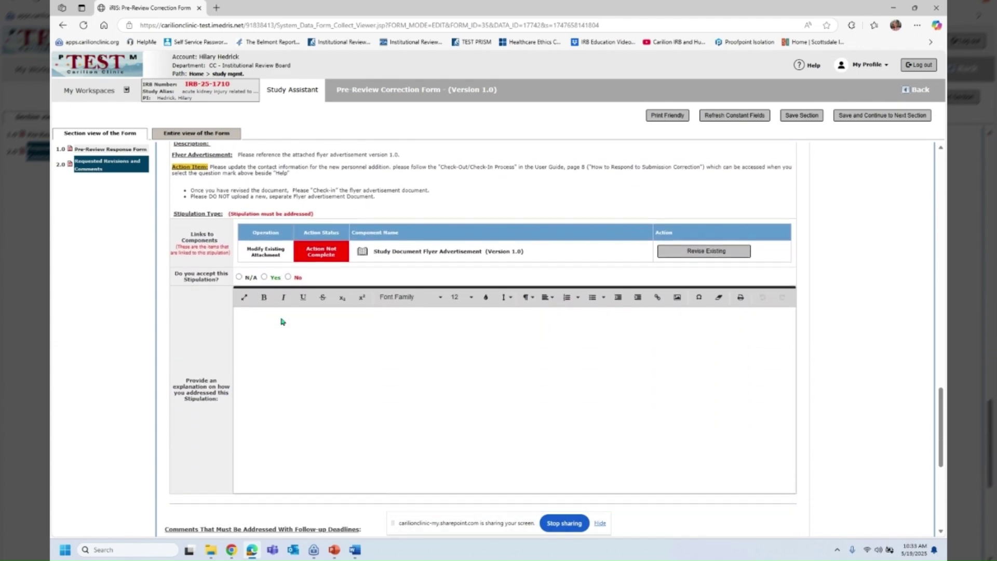
scroll(383, 389, up, 1)
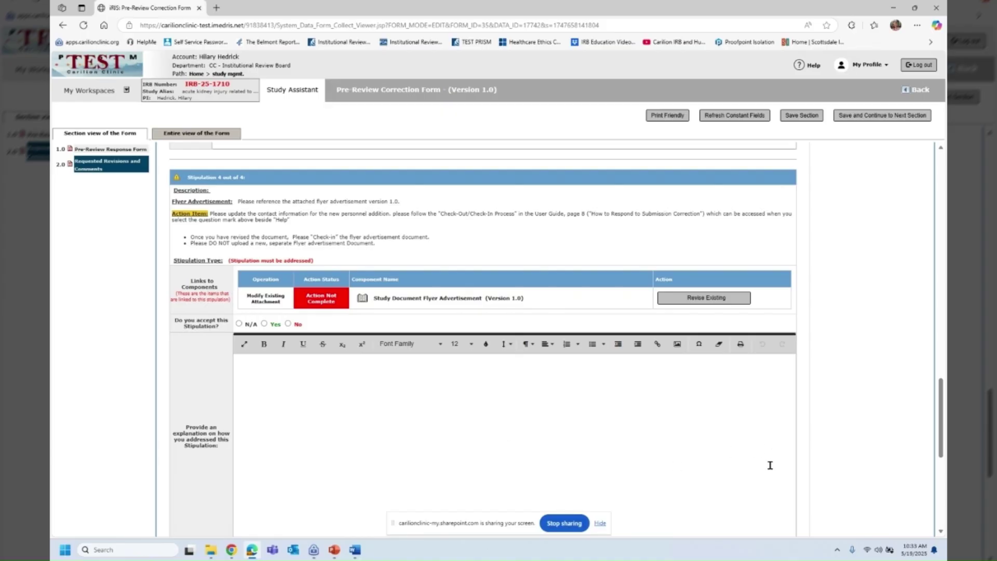
scroll(664, 401, down, 1)
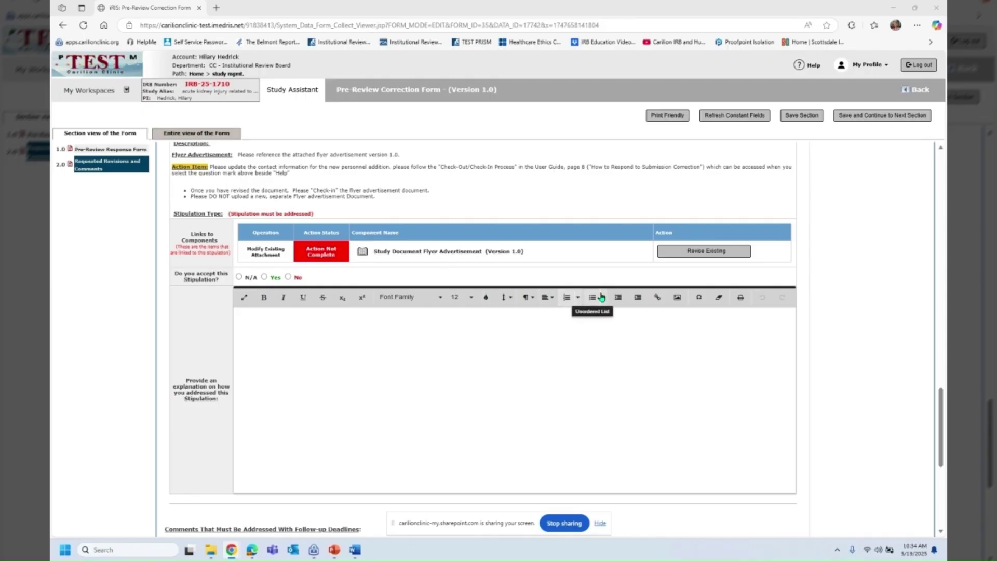
click(696, 251)
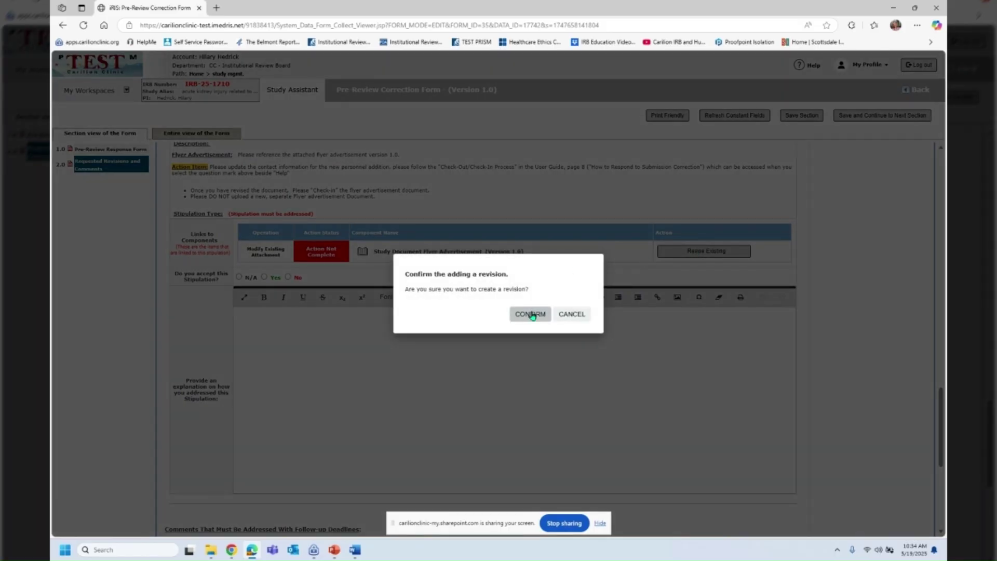
click(532, 315)
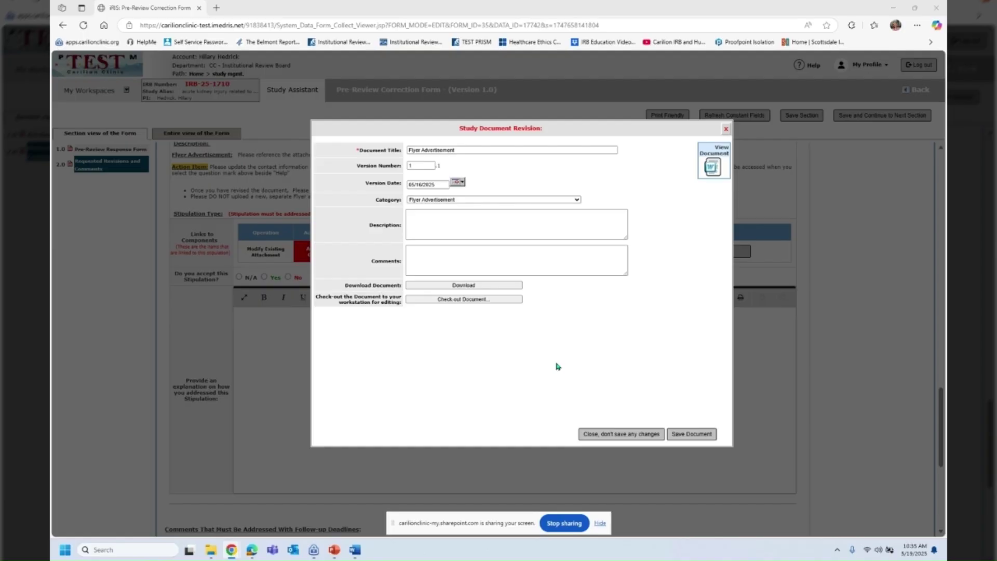
click(482, 299)
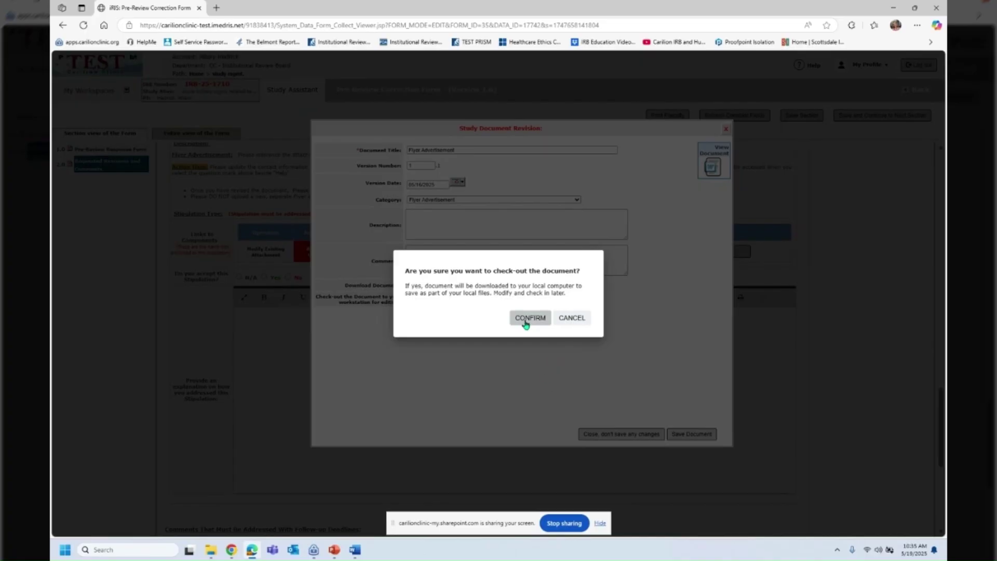
click(525, 318)
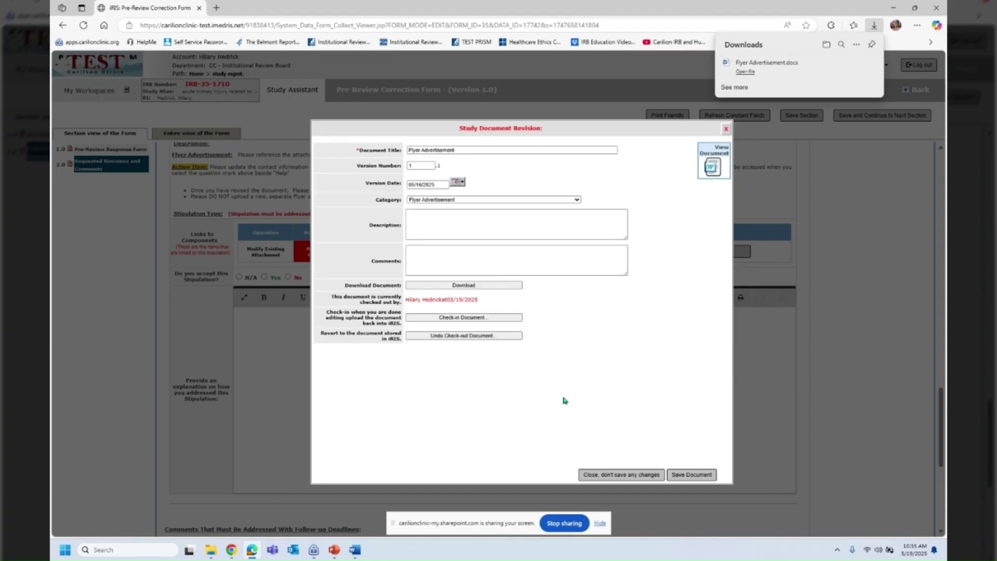
- Check the edited flyer back in by uploading "Revised Recruitment Flyer 2" from the Desktop
click(473, 318)
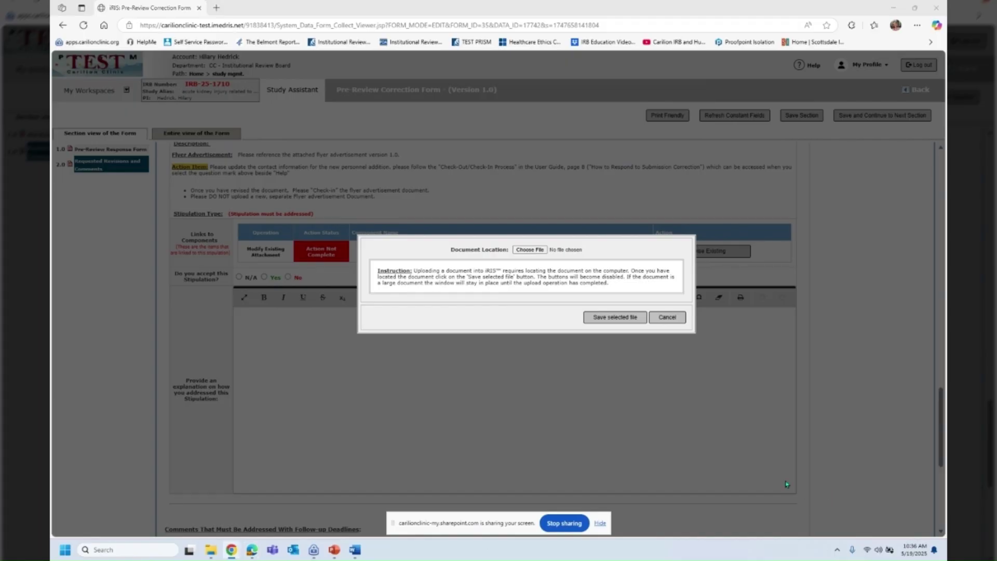
click(526, 255)
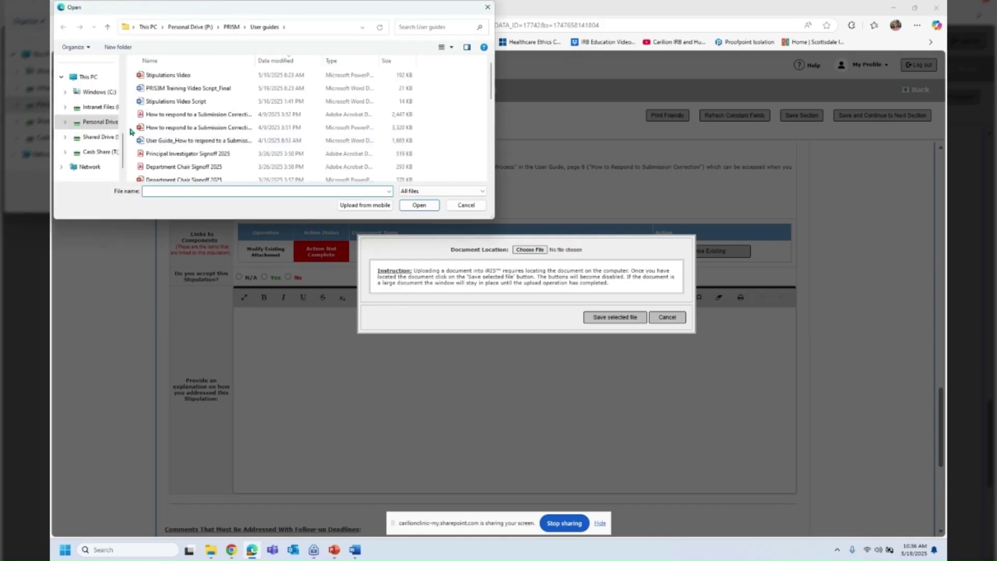
scroll(80, 104, up, 5)
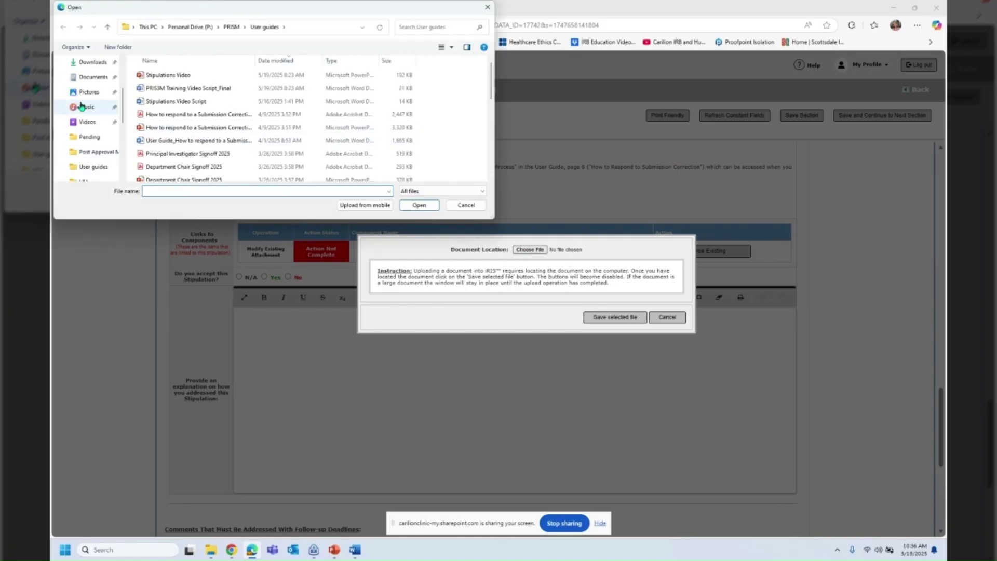
scroll(89, 83, up, 1)
click(87, 92)
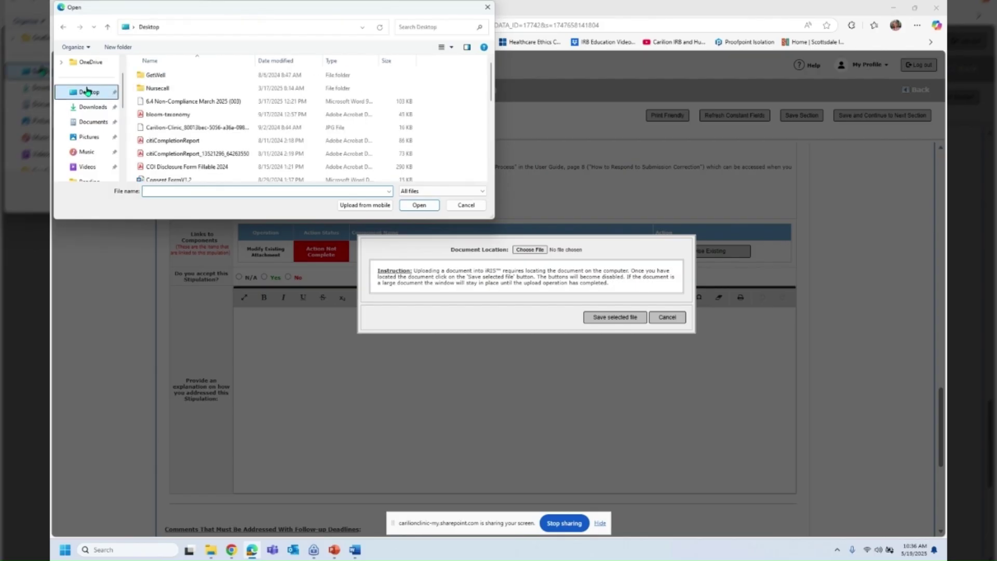
click(275, 61)
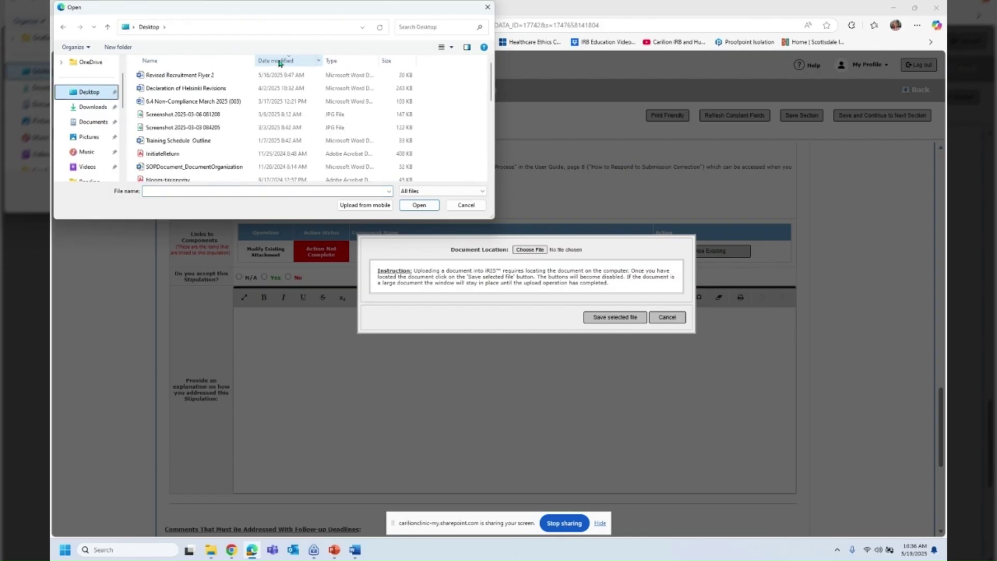
click(202, 76)
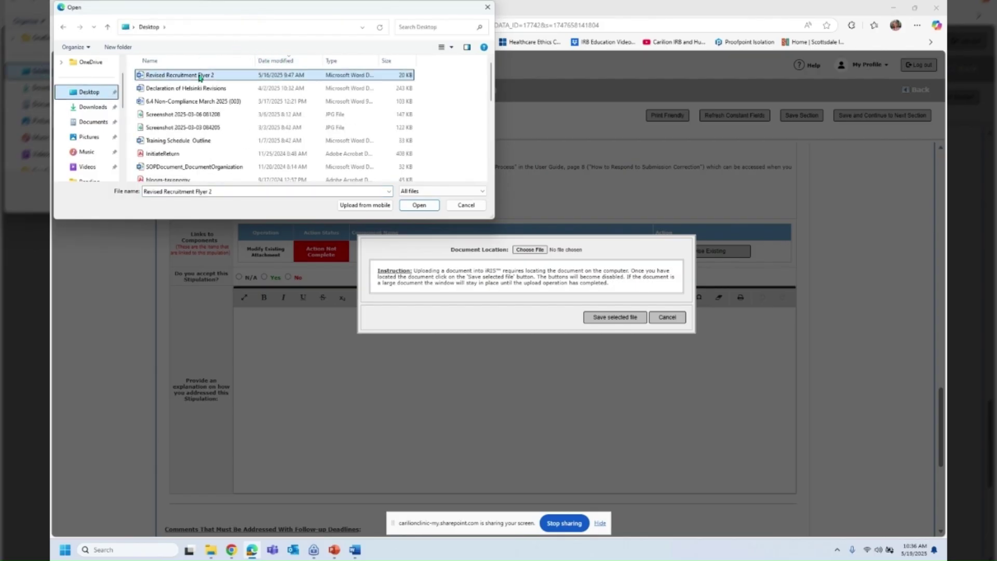
click(419, 205)
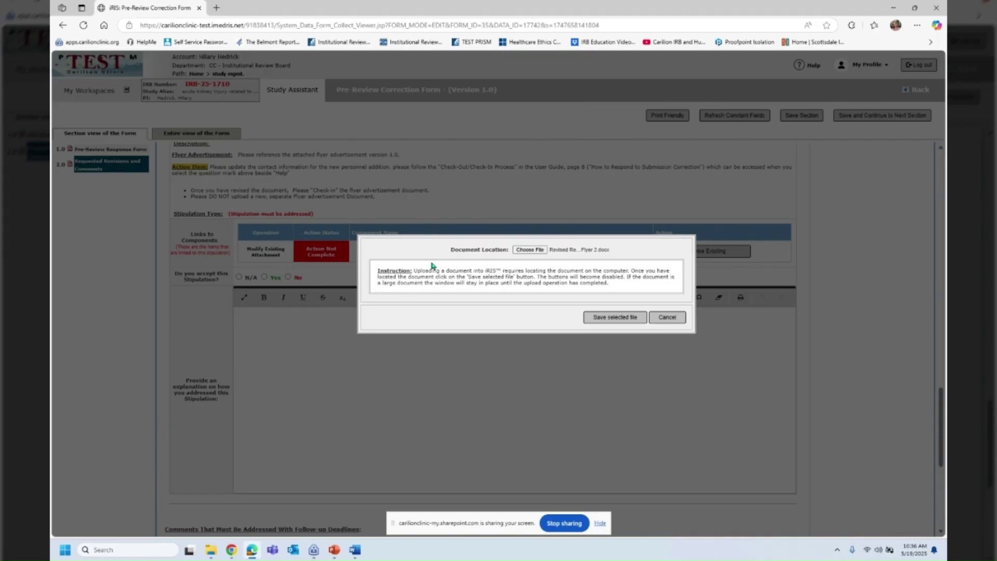
click(624, 322)
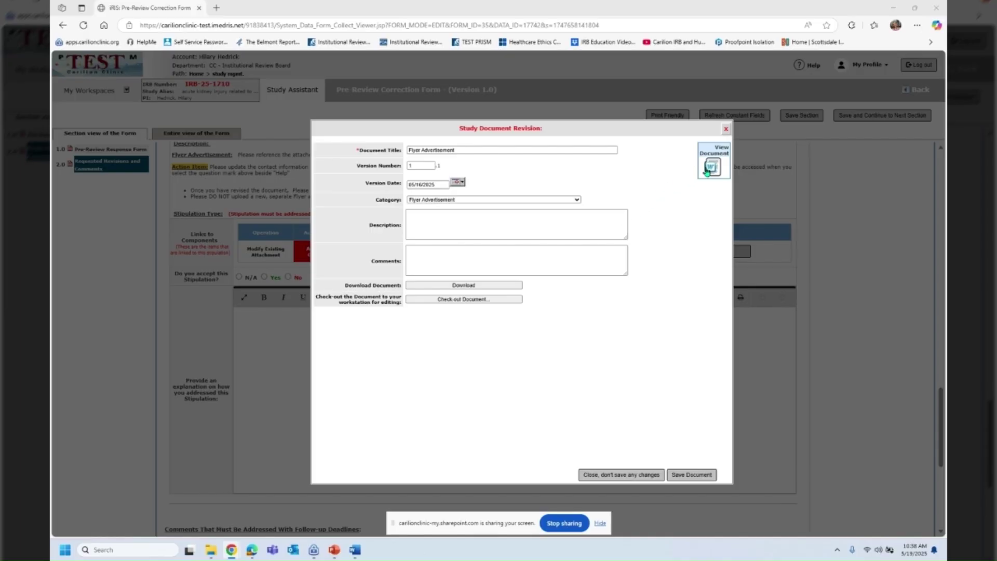
- Set the revised flyer's version date to 05/19/2025 and save the document revision
click(455, 182)
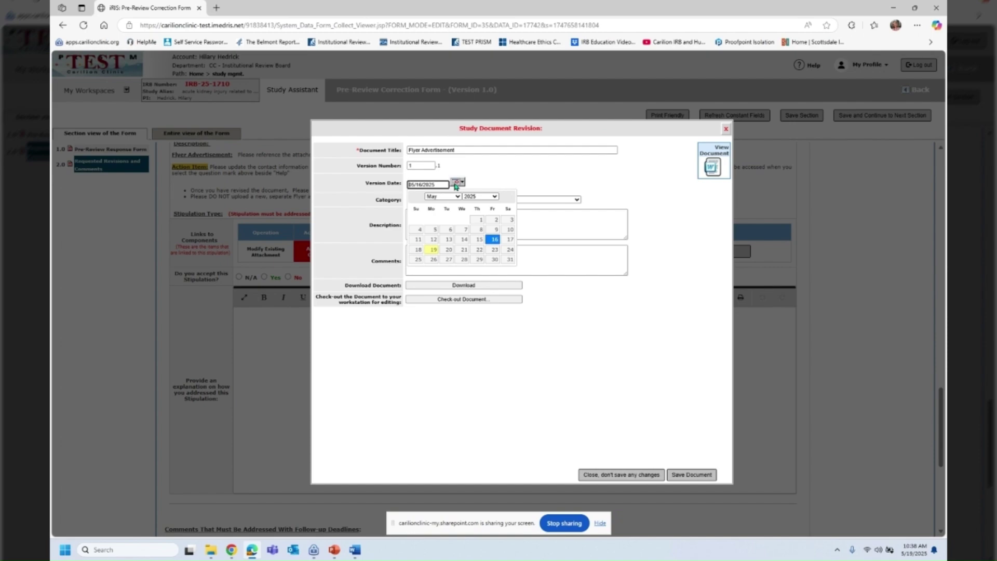
click(434, 249)
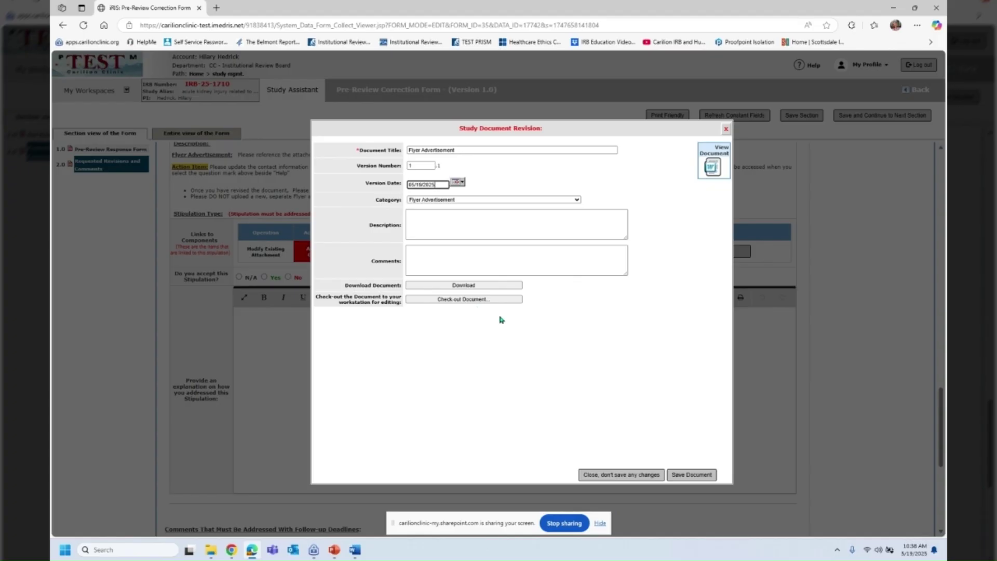
click(699, 476)
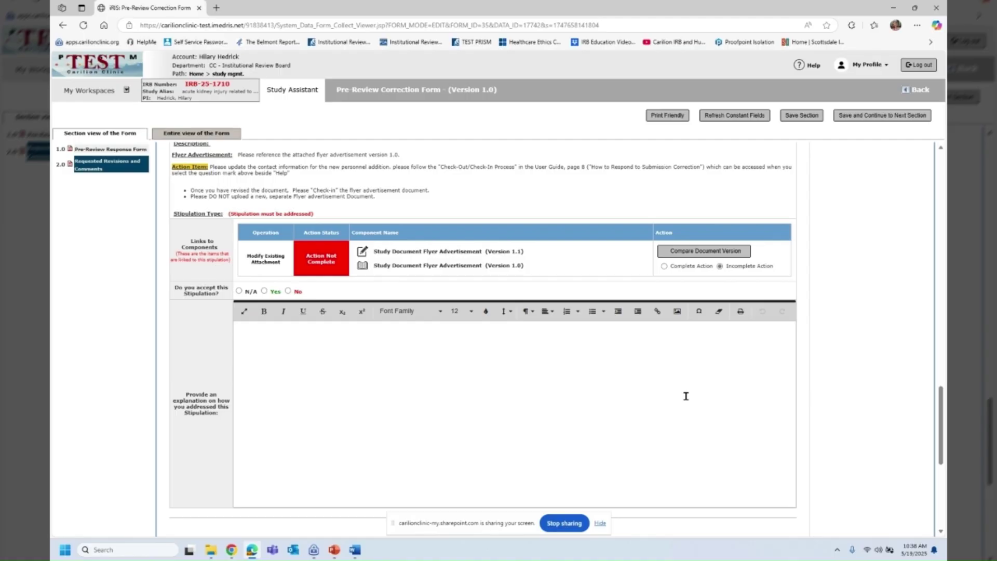
- For Stipulation 4, mark the flyer's action as complete, accept the stipulation with Yes and enter the explanation "Revised."
click(664, 267)
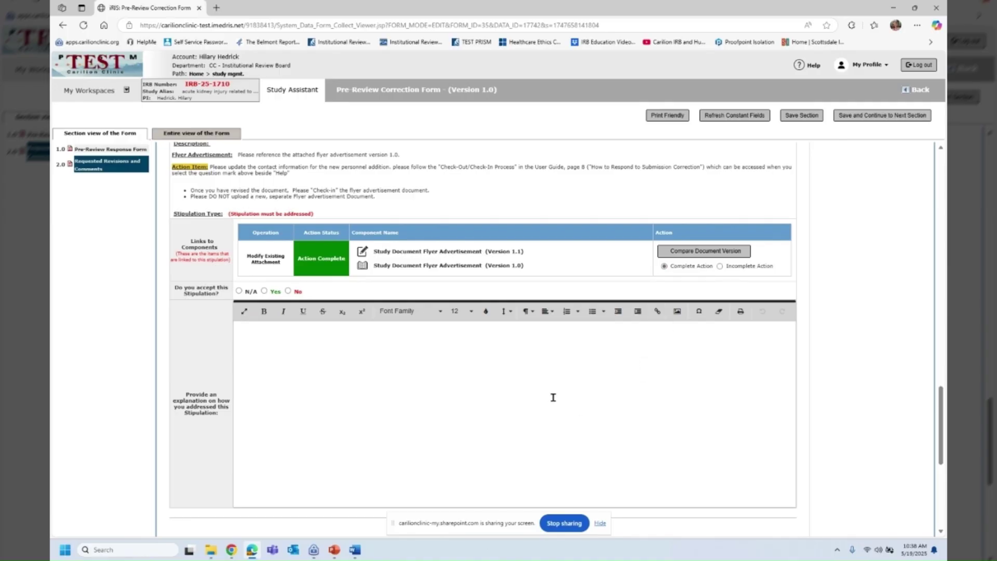
click(265, 292)
click(321, 386)
text(Revised.)
scroll(336, 361, down, 2)
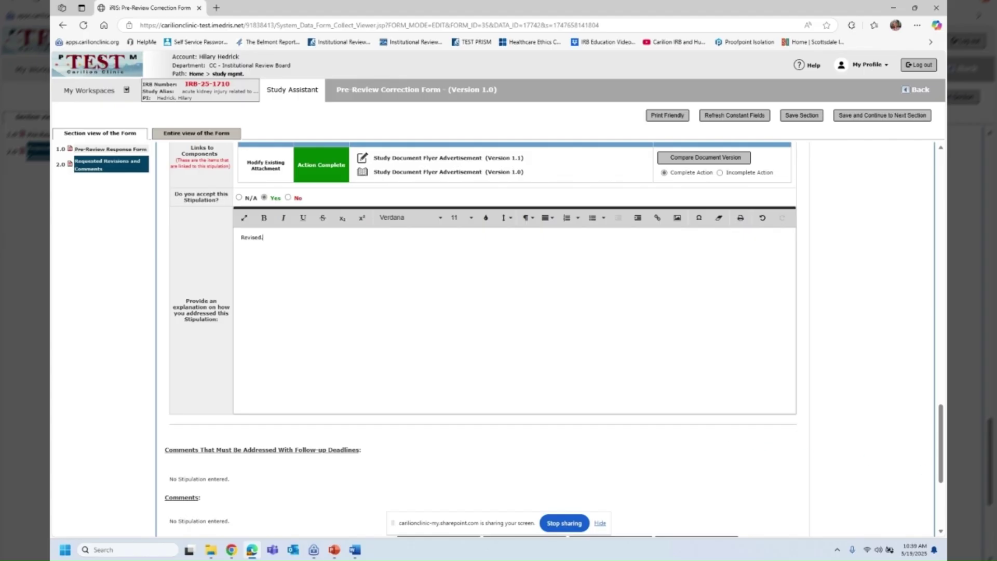
scroll(483, 311, down, 1)
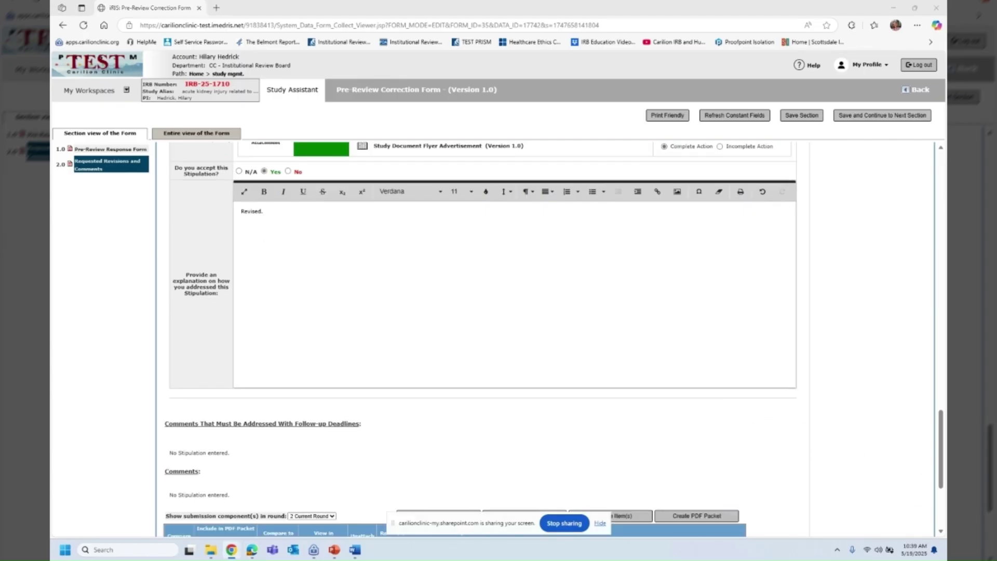
scroll(681, 333, up, 6)
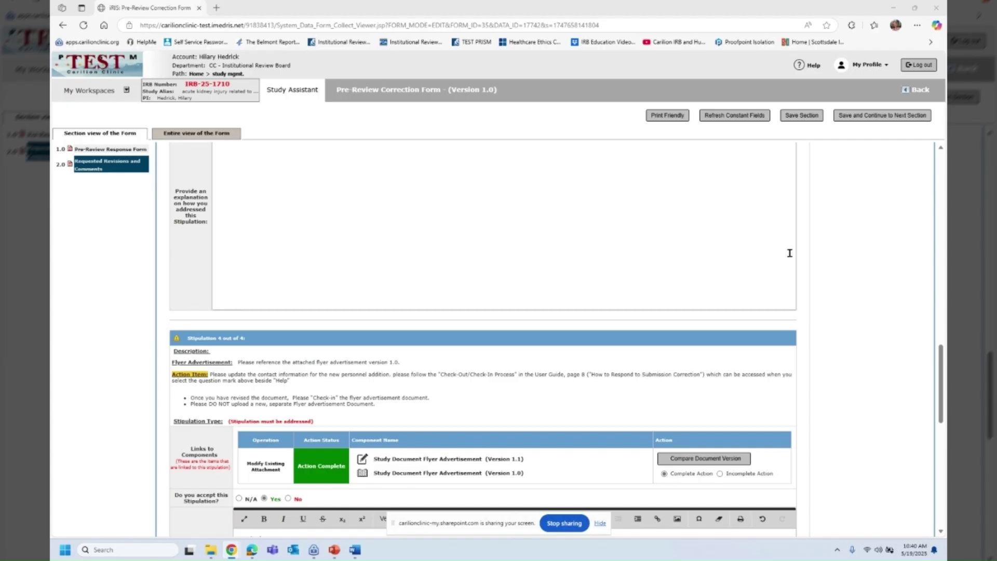
- Save the completed Pre-Review Correction Form, submit it for signoff and save the Principal Investigator signoff as Approve
click(882, 115)
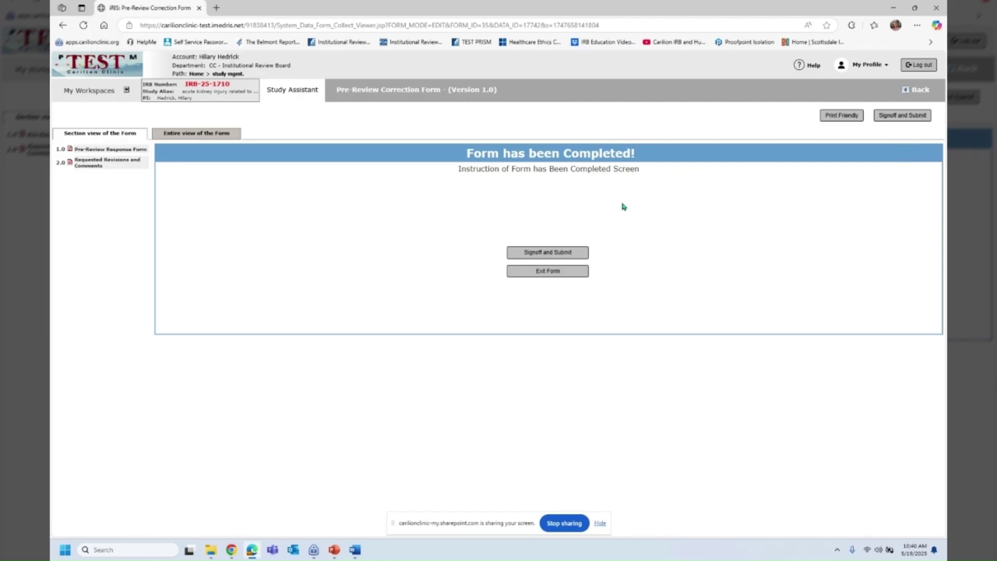
click(569, 253)
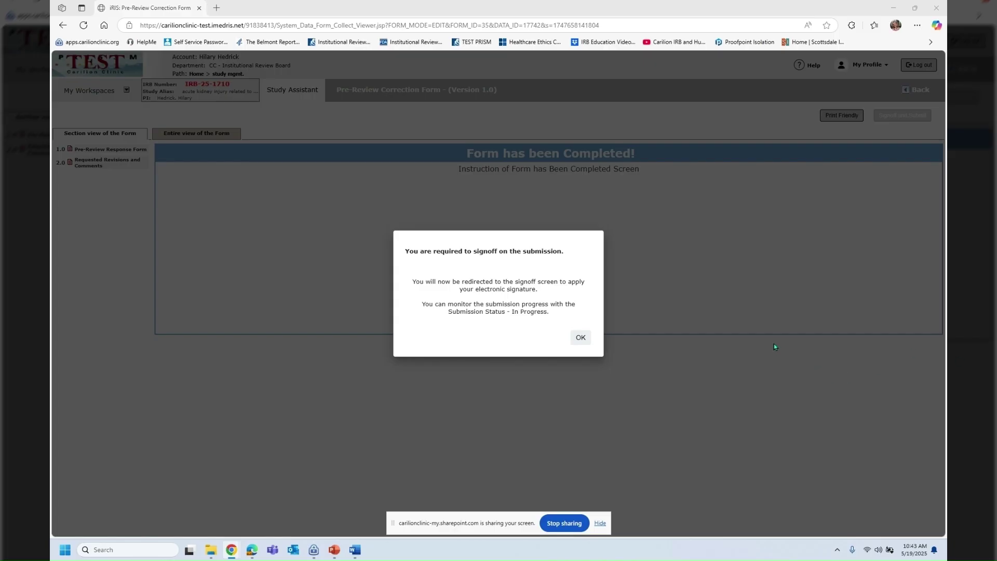
click(577, 338)
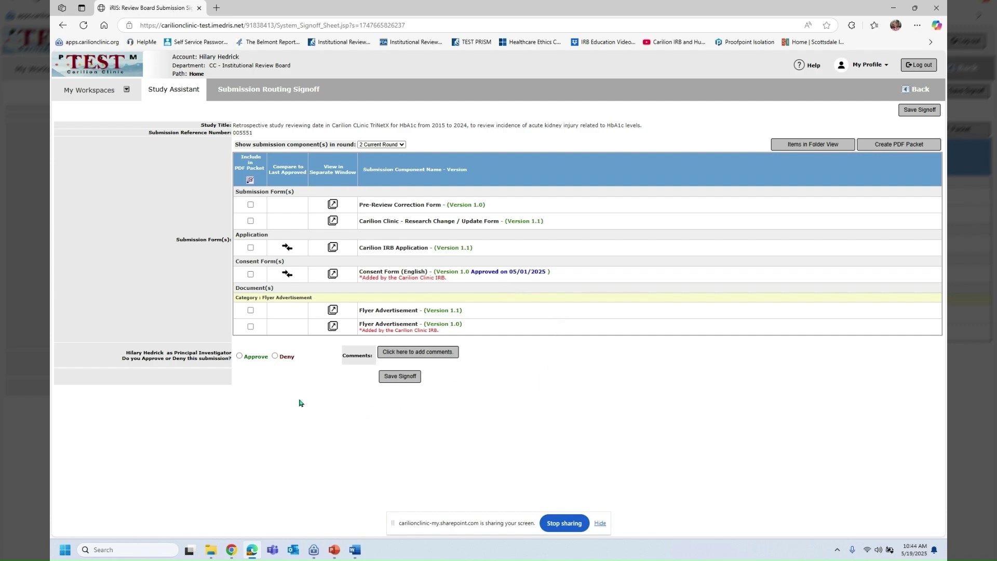
click(240, 356)
click(414, 379)
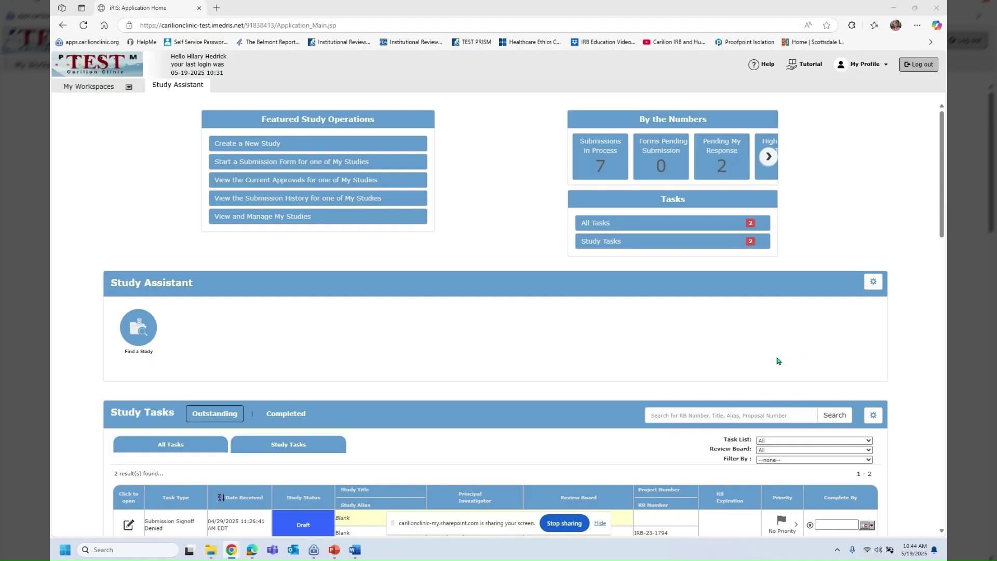
- Examine the outstanding tasks, in-progress submissions and study statuses on the home page, and switch to the Additional Assistance slide in the presentation
scroll(758, 351, down, 7)
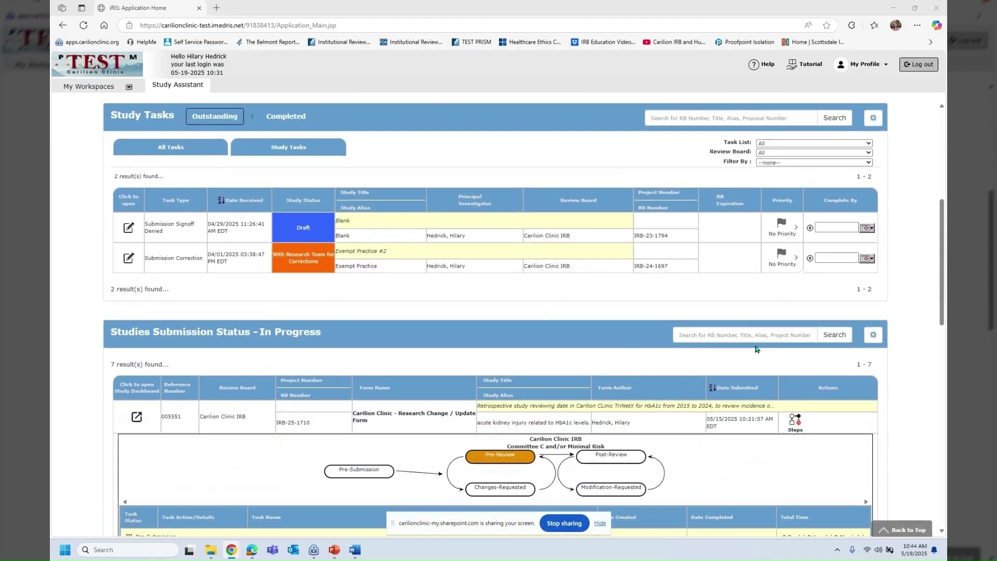
scroll(755, 348, down, 5)
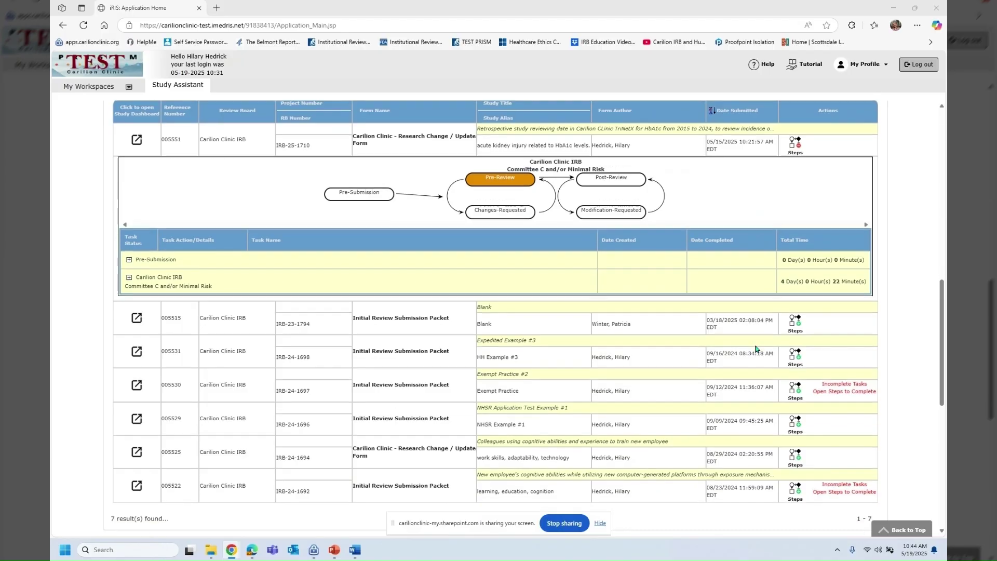
scroll(755, 349, down, 2)
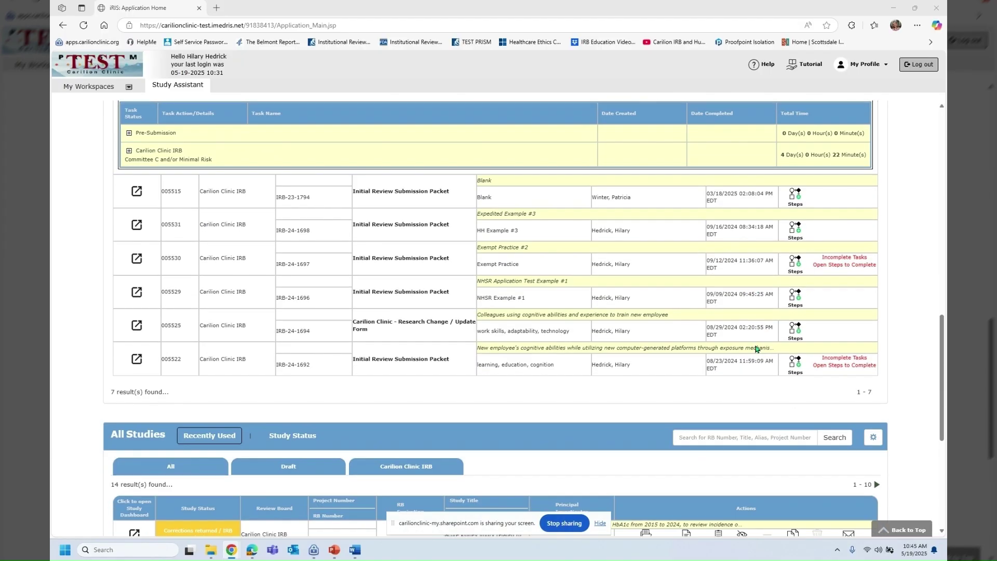
scroll(755, 349, down, 2)
scroll(755, 349, down, 4)
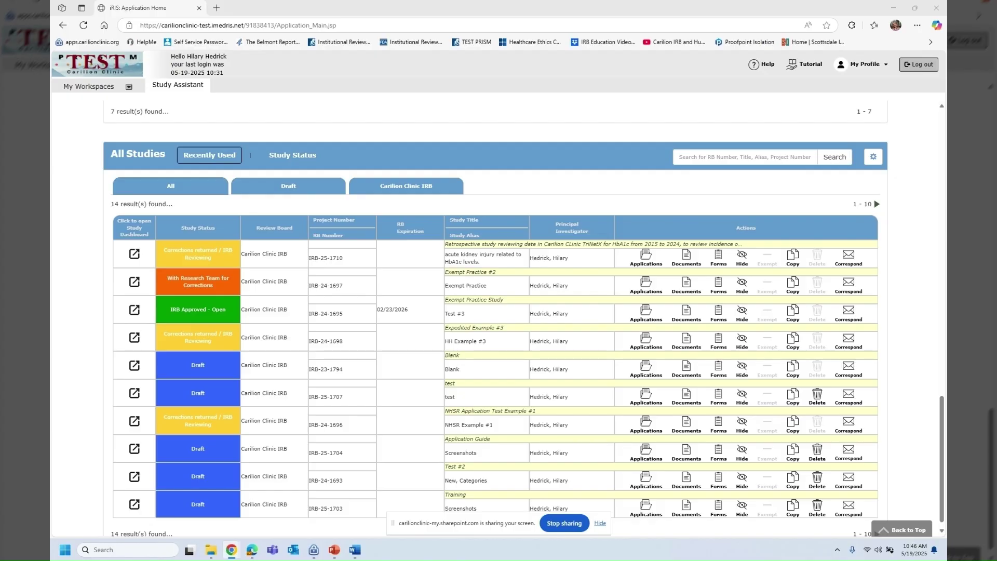
key(alt+Tab)
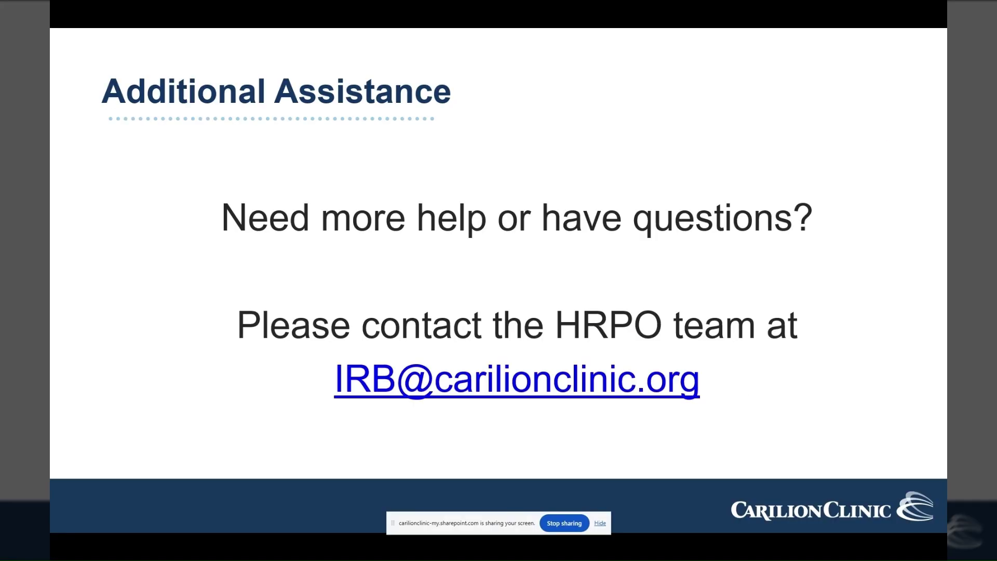